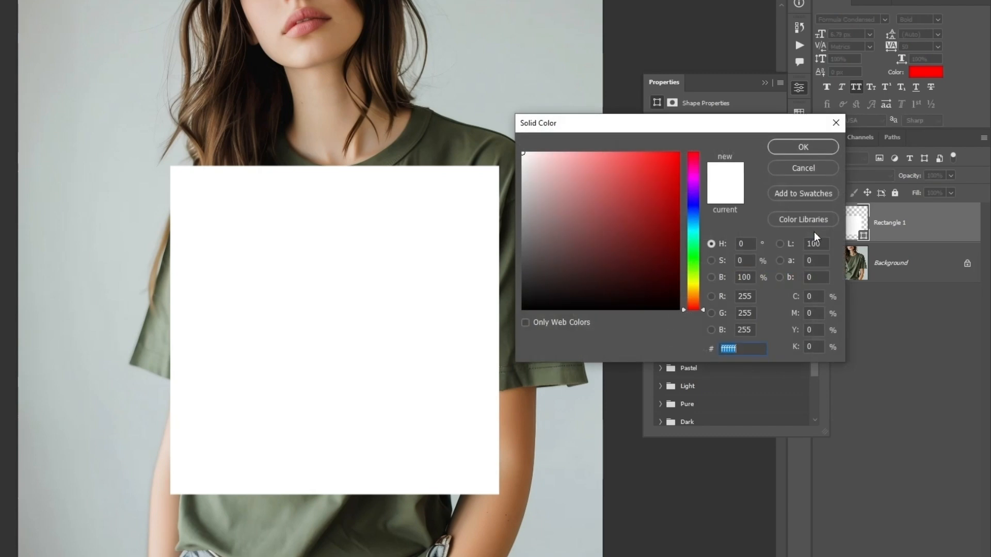
Fill the white square shape with grey 808080 and rename its layer Placeholder
type("808080")
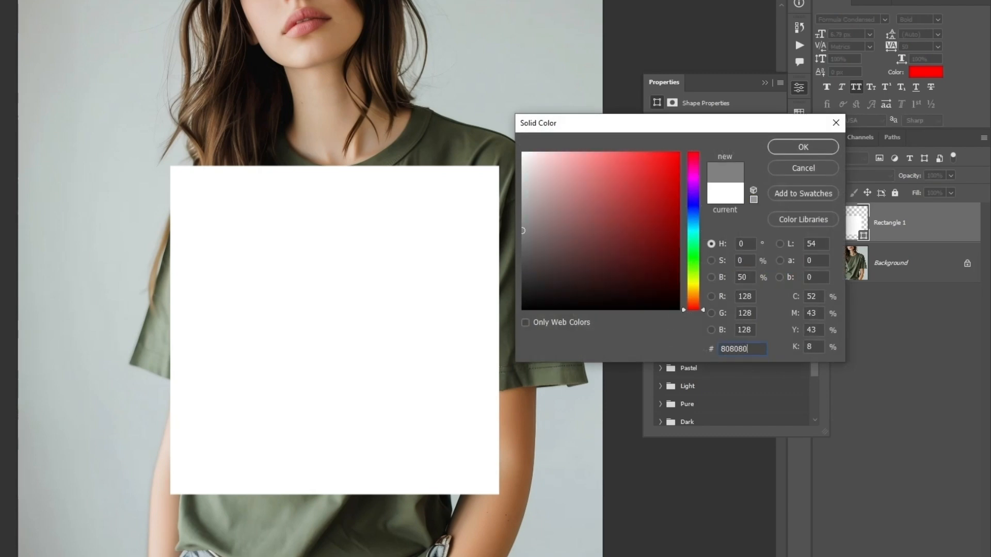
left_click(792, 149)
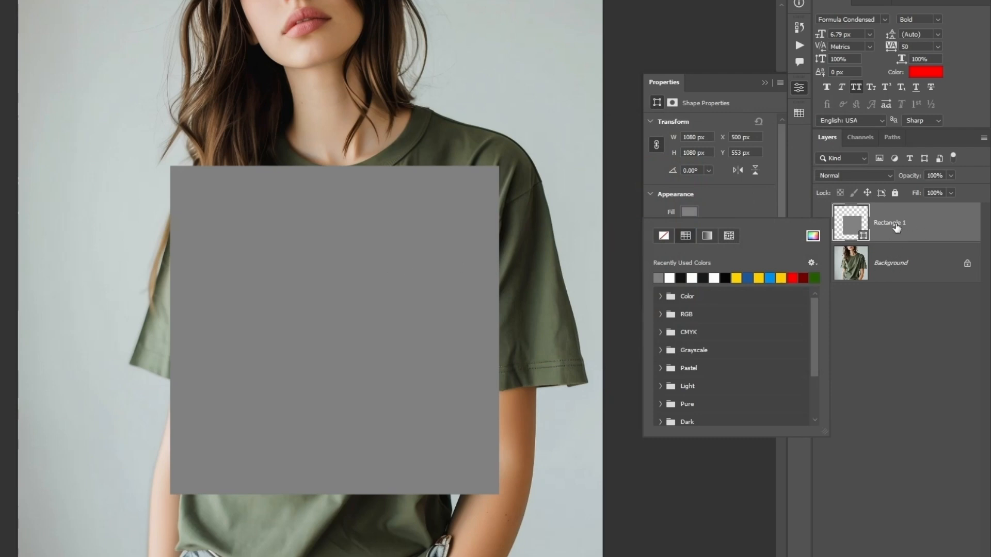
double_click(894, 224)
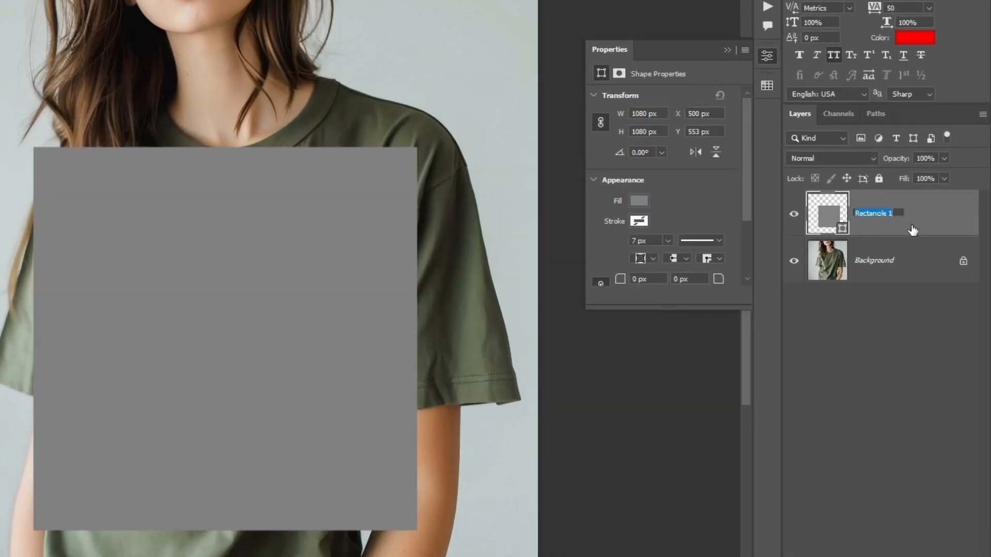
type("Placeholder")
key("Return")
Convert the Placeholder layer to a smart object and scale it to about 728 px square over the shirt's chest
right_click(911, 226)
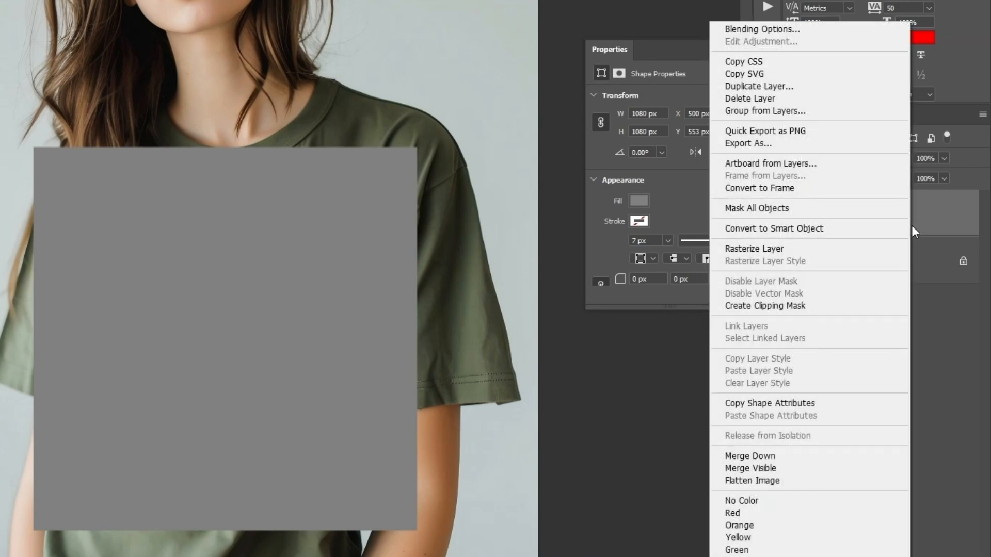
left_click(848, 229)
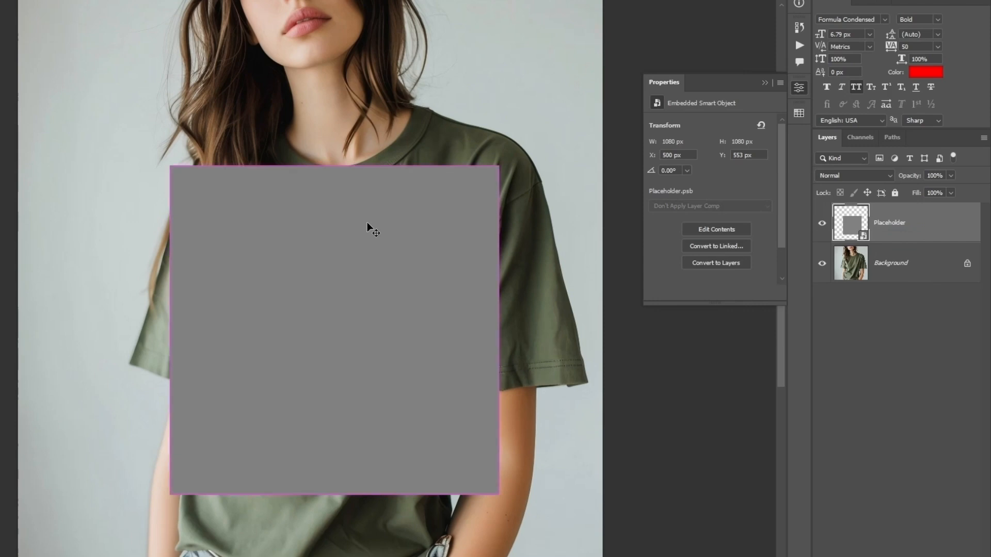
key("ctrl+t")
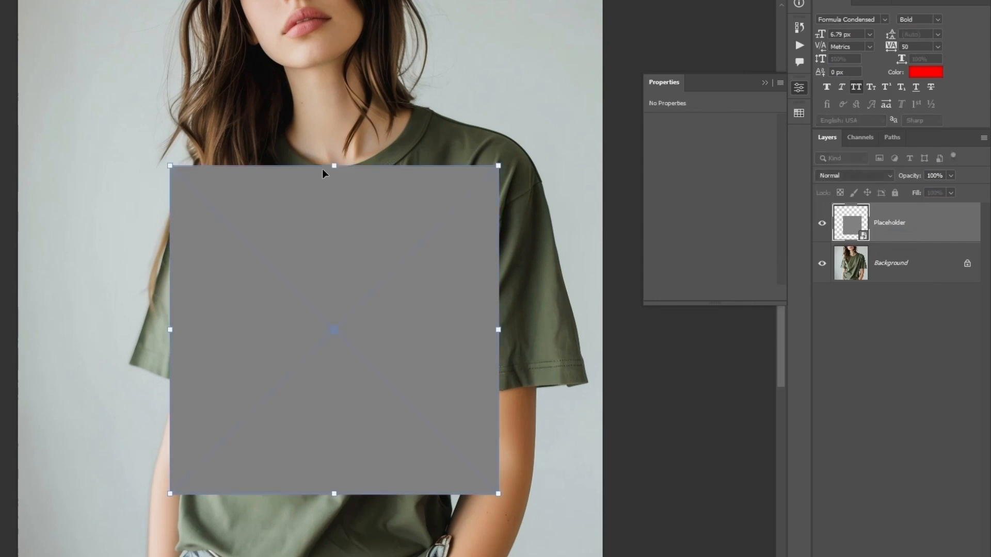
left_click_drag(334, 166, 338, 265)
left_click_drag(342, 329, 349, 280)
left_click_drag(342, 216, 344, 234)
left_click_drag(349, 301, 351, 289)
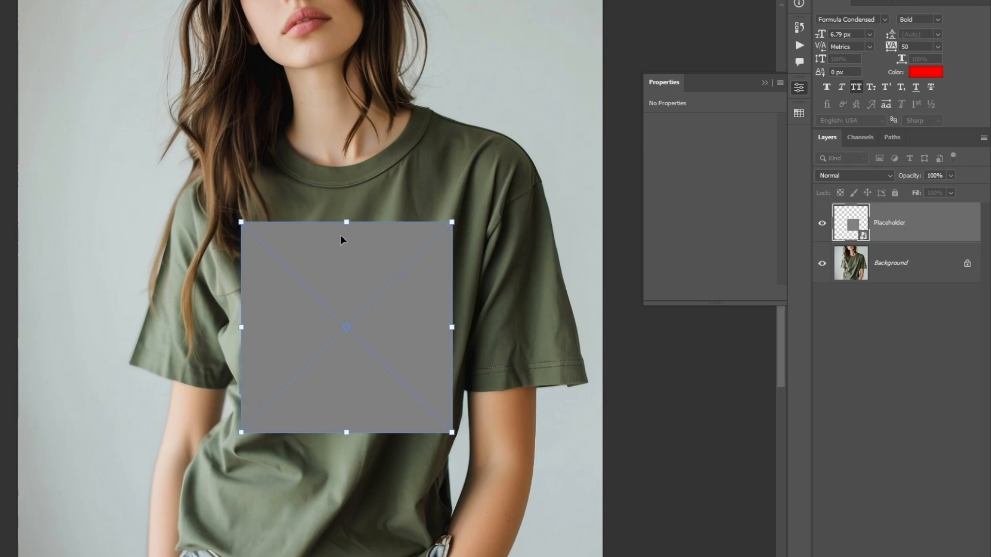
left_click_drag(344, 222, 345, 213)
left_click_drag(349, 280, 350, 286)
key("Return")
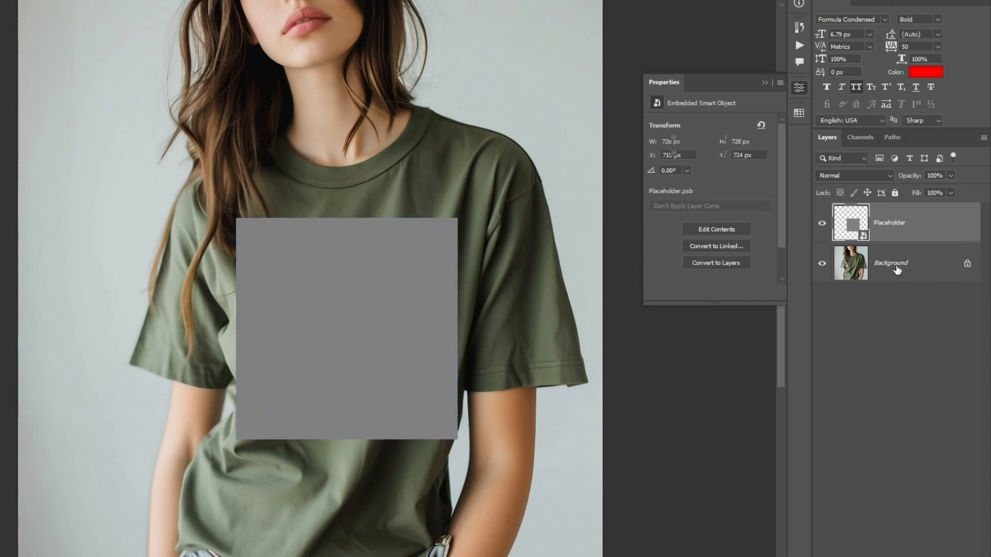
Duplicate the Background layer into a new document named Displacement
left_click(897, 270)
right_click(897, 269)
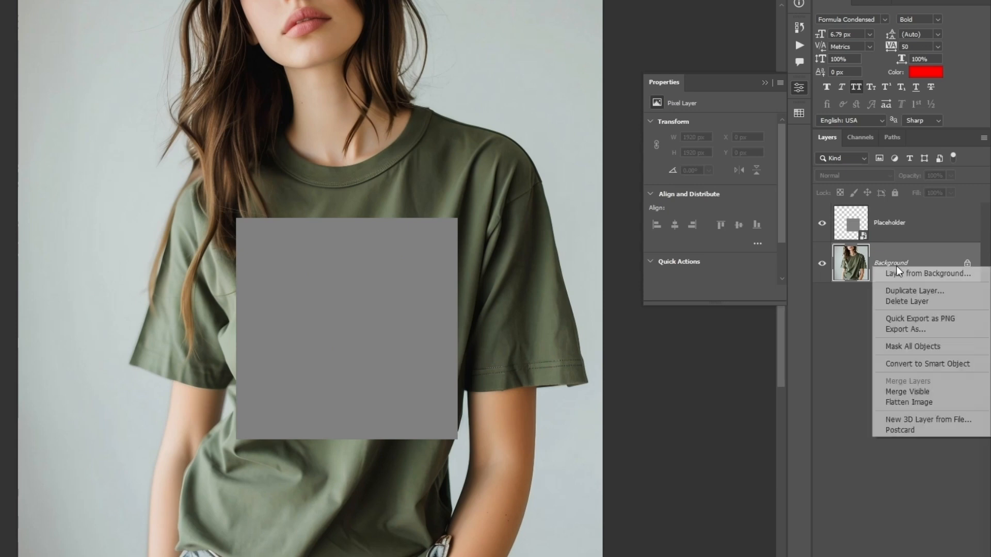
left_click(920, 292)
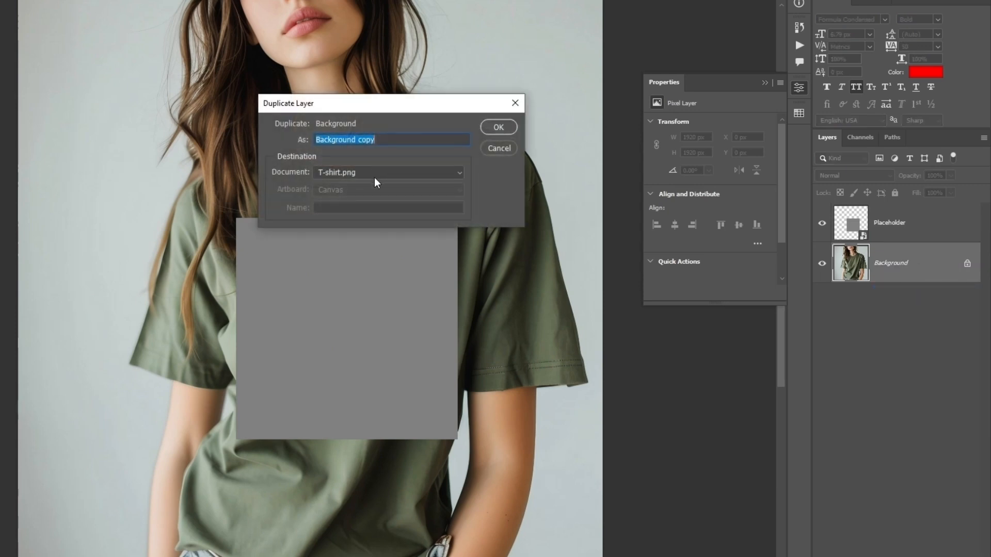
left_click(375, 177)
left_click(356, 195)
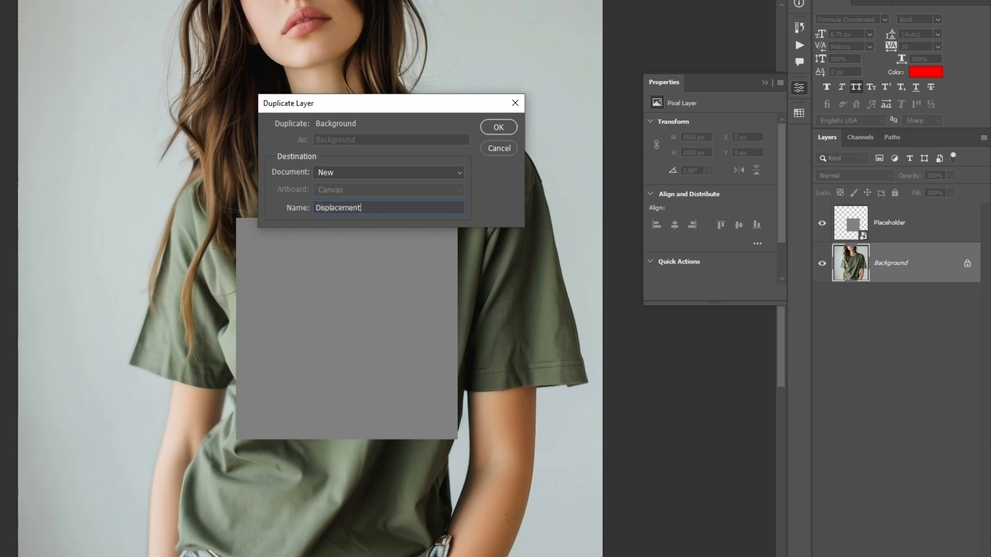
left_click(497, 127)
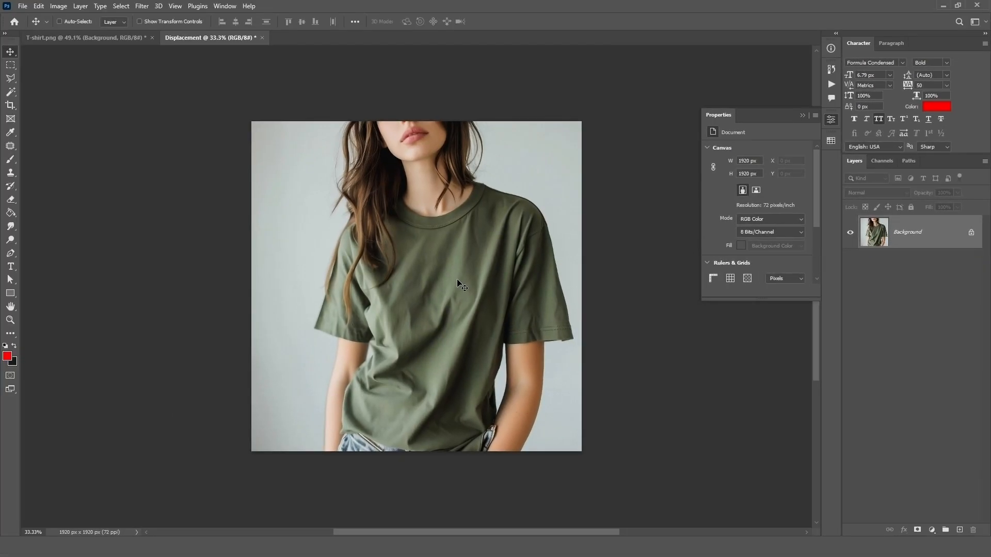
Desaturate the Displacement image and apply a Gaussian Blur with a 5.0-pixel radius
key("ctrl+shift+u")
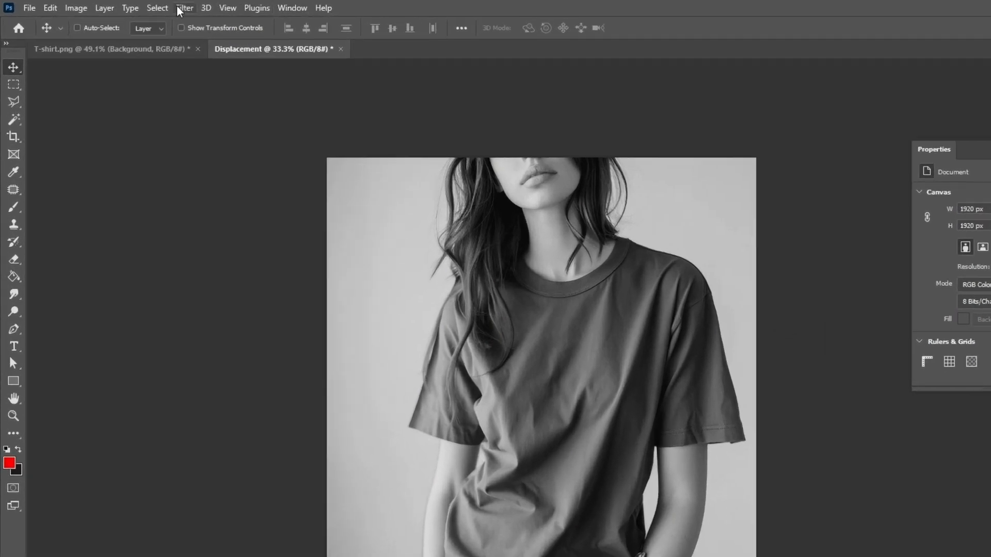
left_click(177, 8)
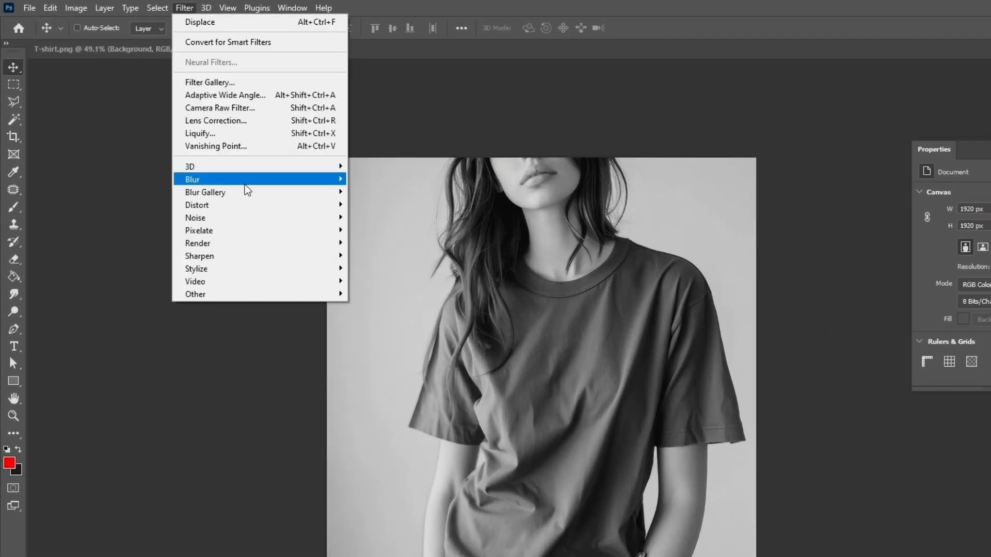
mouse_move(245, 180)
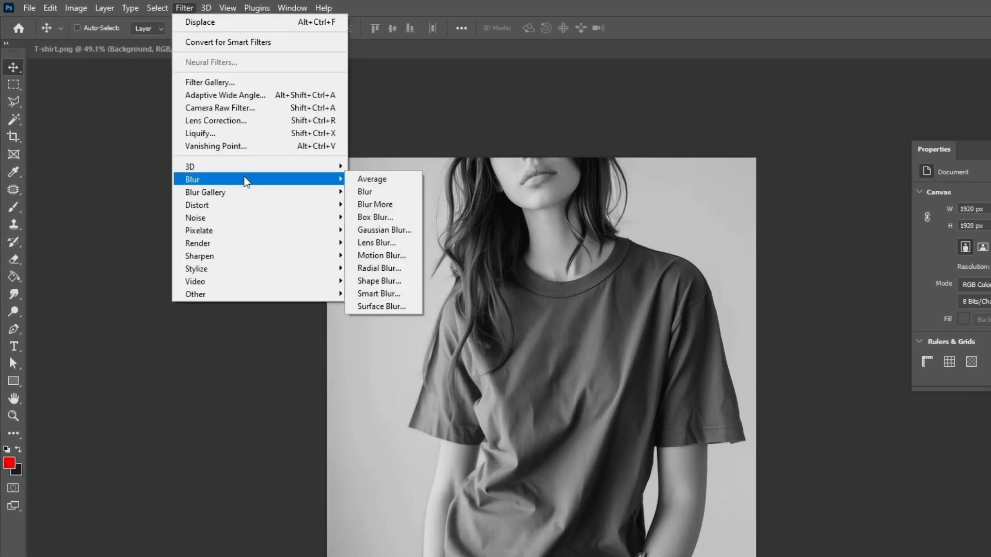
left_click(393, 230)
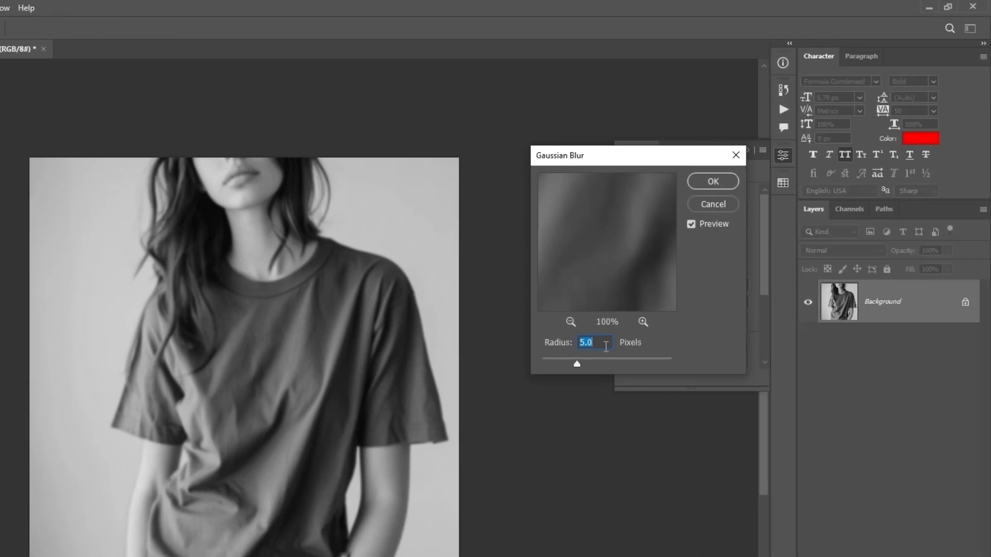
left_click(713, 181)
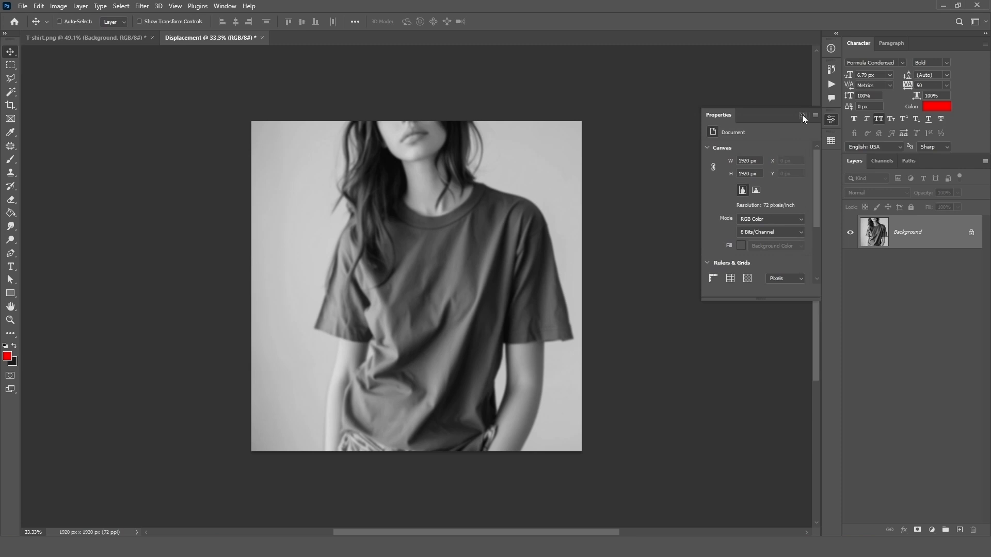
Save the blurred image as the Photoshop file Displacement in the T-Shirt-Mockup-Tutorial folder and close that document
left_click(802, 116)
key("ctrl+s")
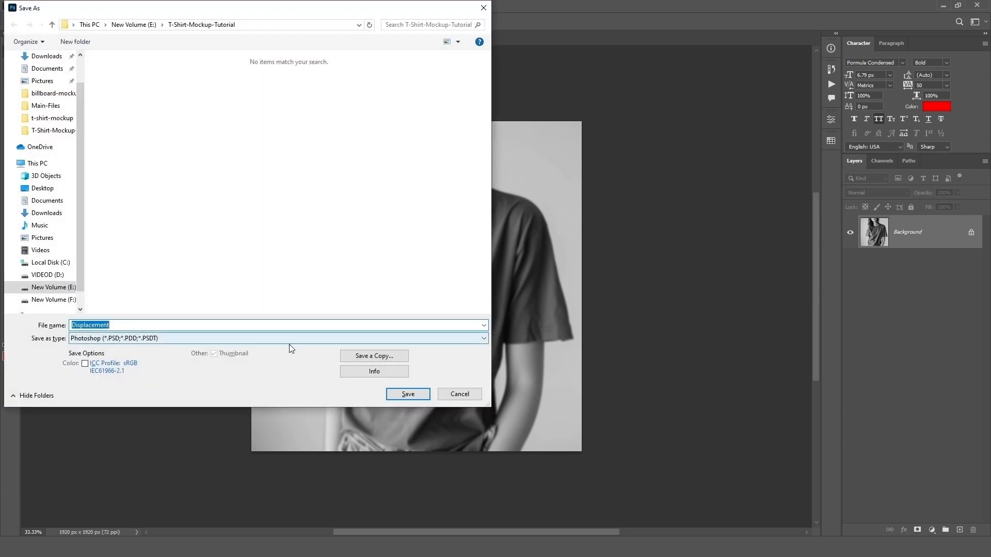
left_click(408, 394)
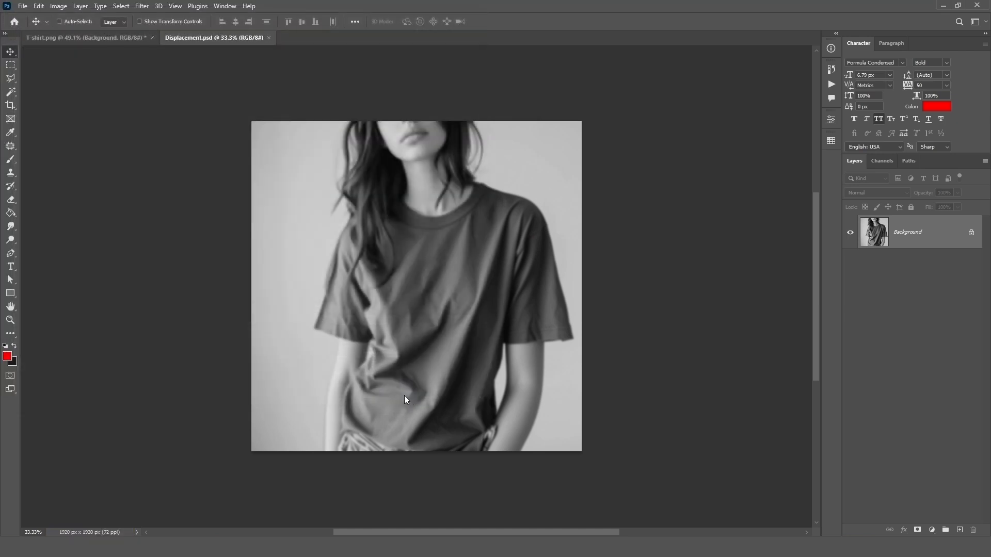
left_click(270, 37)
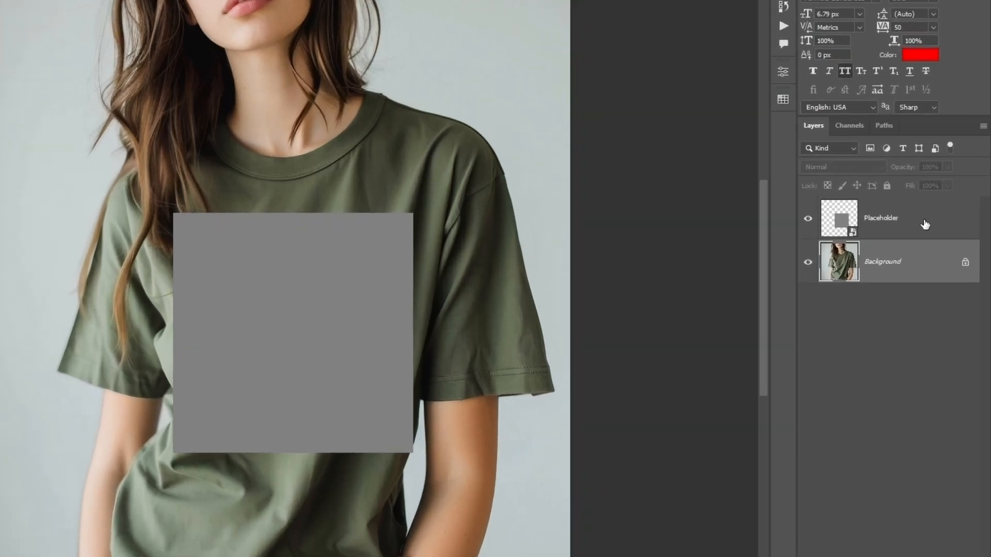
Duplicate the Placeholder layer and move the copy beneath the original
left_click(940, 238)
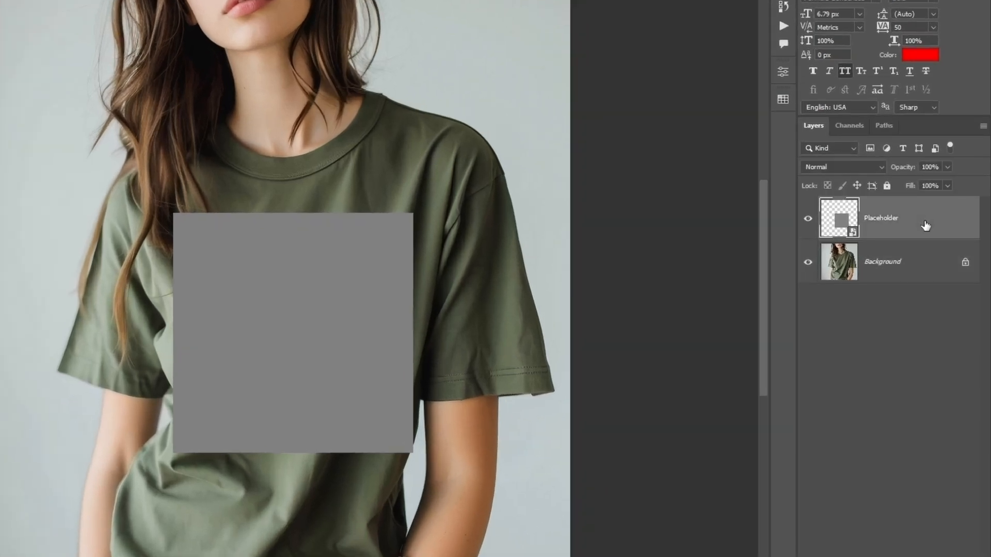
key("ctrl+j")
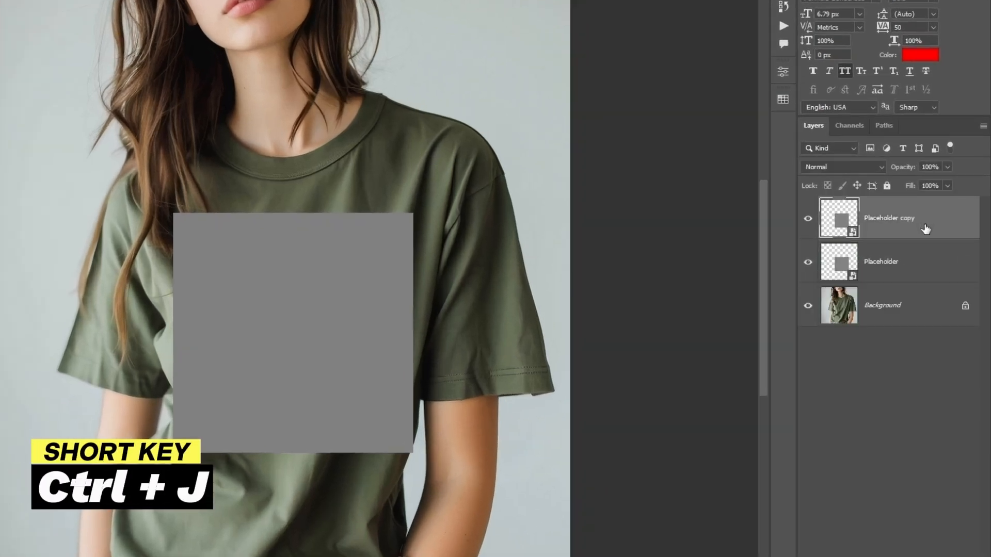
left_click_drag(906, 222, 907, 276)
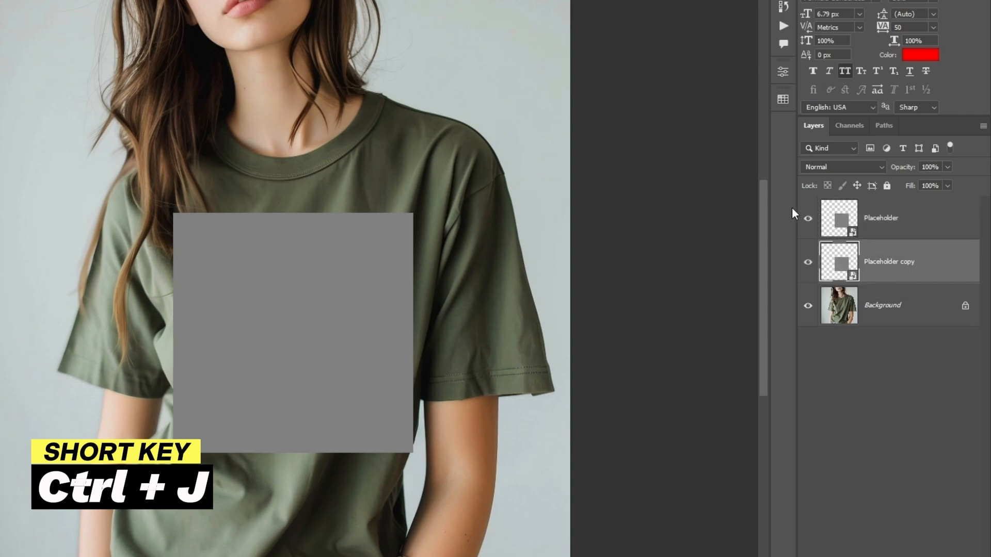
Hide the original Placeholder layer and rename its copy Multiply
left_click(807, 218)
double_click(887, 263)
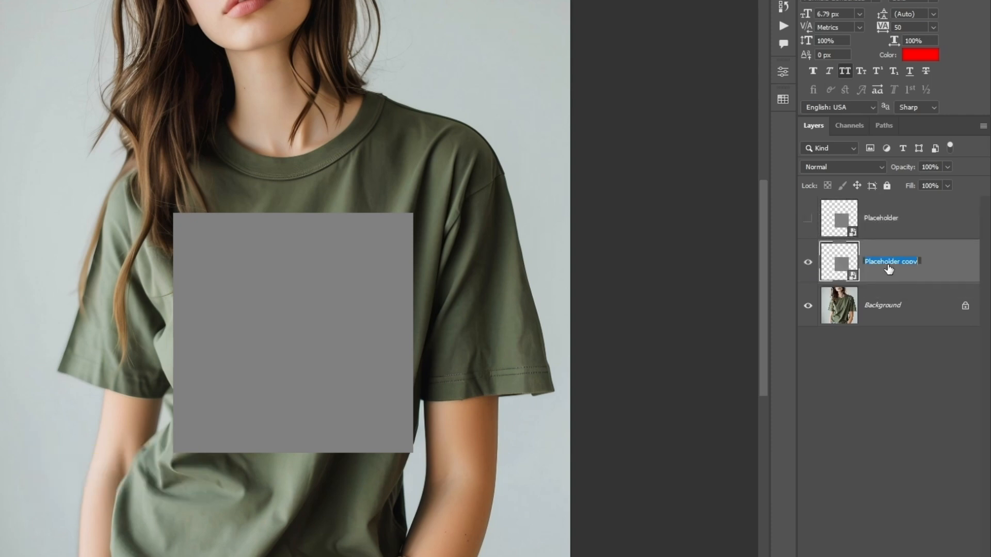
type("Multiply")
key("Return")
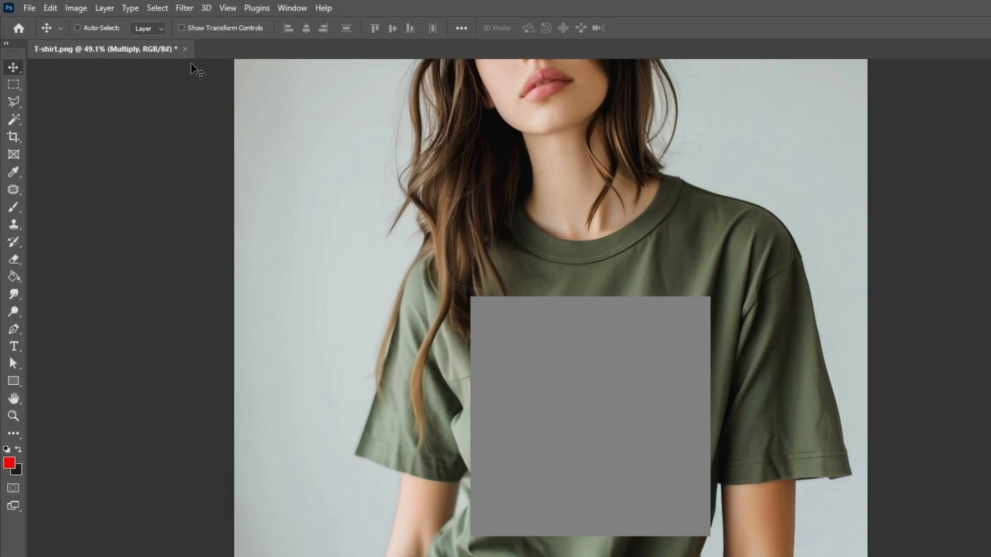
Apply the Displace filter to the Multiply layer at 15 horizontal and vertical scale, using the Displacement file as the map
left_click(184, 8)
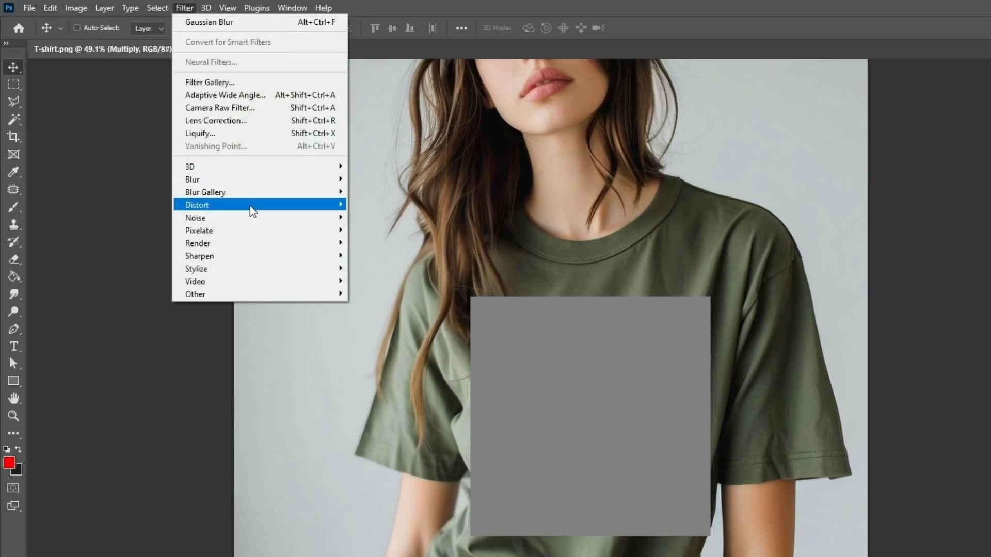
mouse_move(250, 206)
left_click(383, 209)
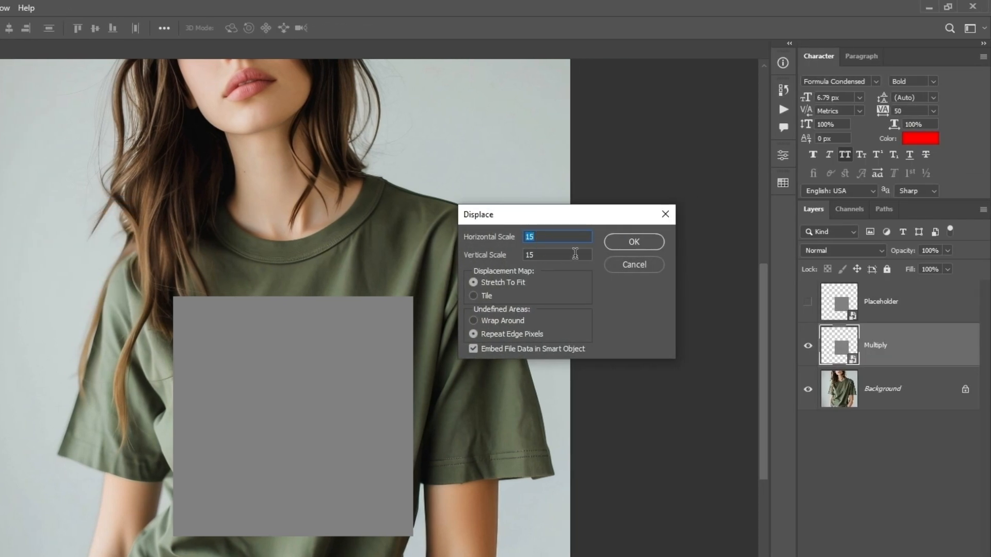
left_click(617, 247)
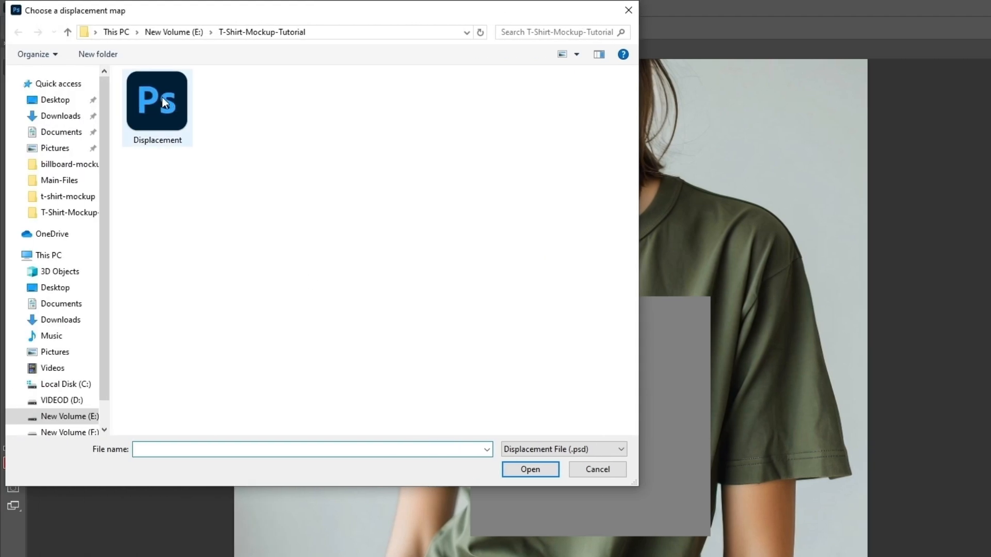
left_click(163, 98)
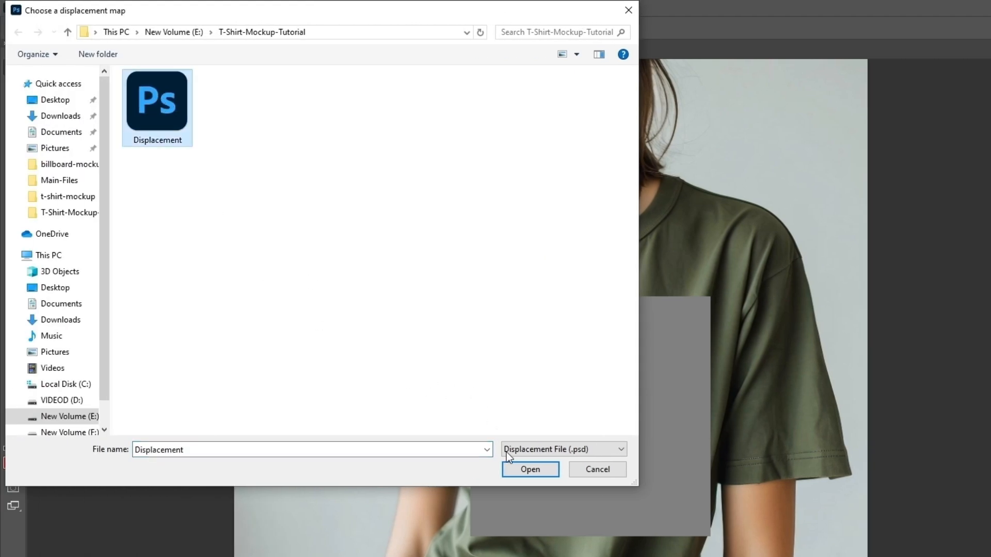
left_click(516, 470)
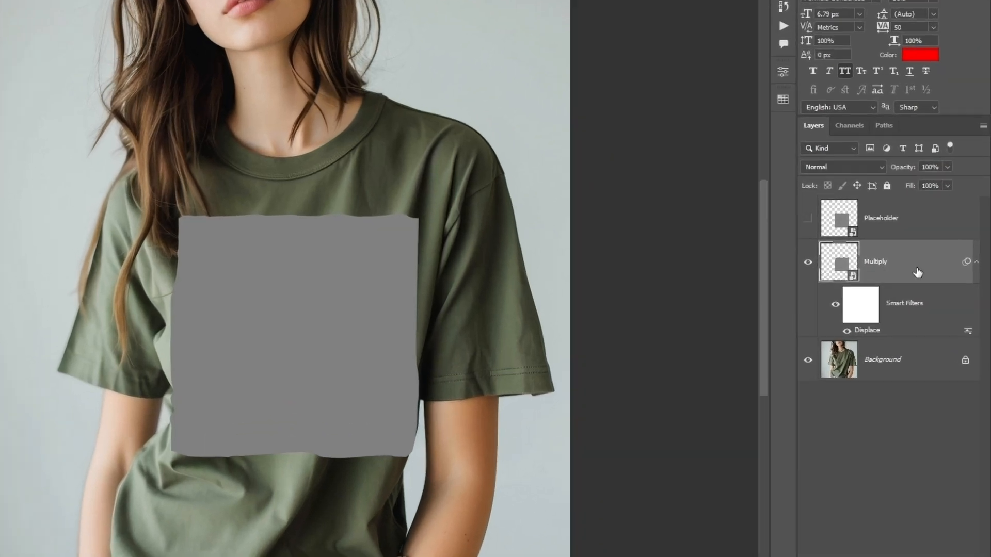
Set the Multiply layer's blend mode to Multiply and apply a Gaussian Blur with a 1 pixel radius
left_click(862, 168)
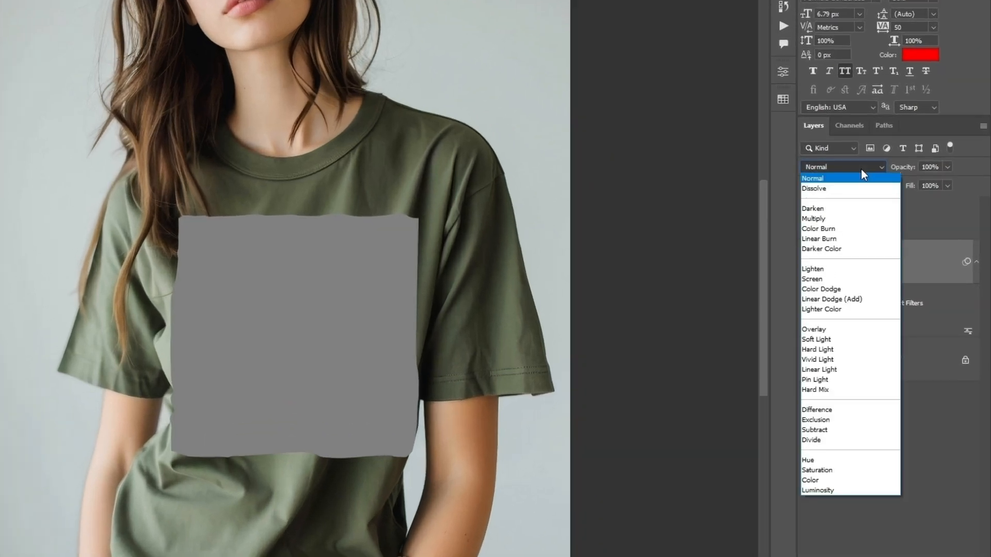
left_click(826, 218)
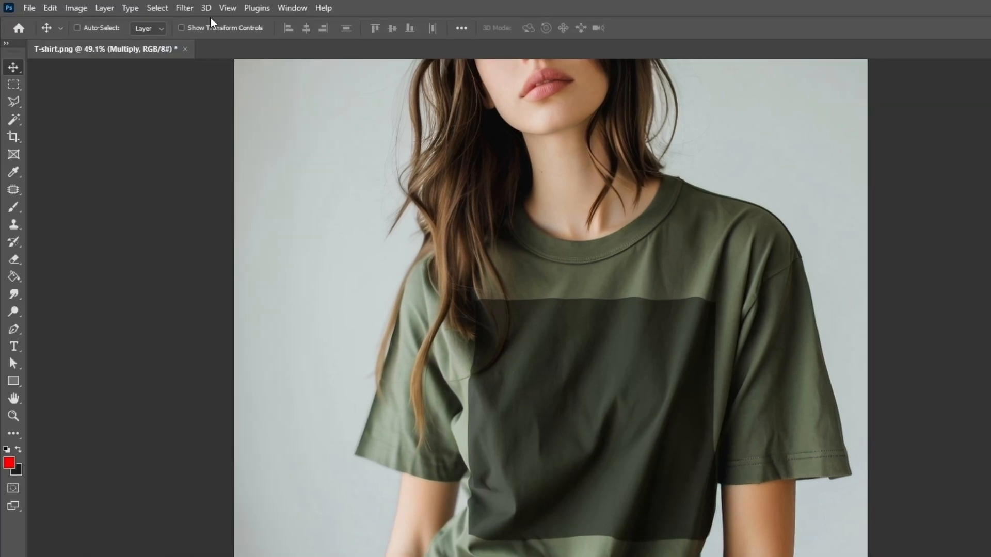
left_click(194, 8)
mouse_move(286, 179)
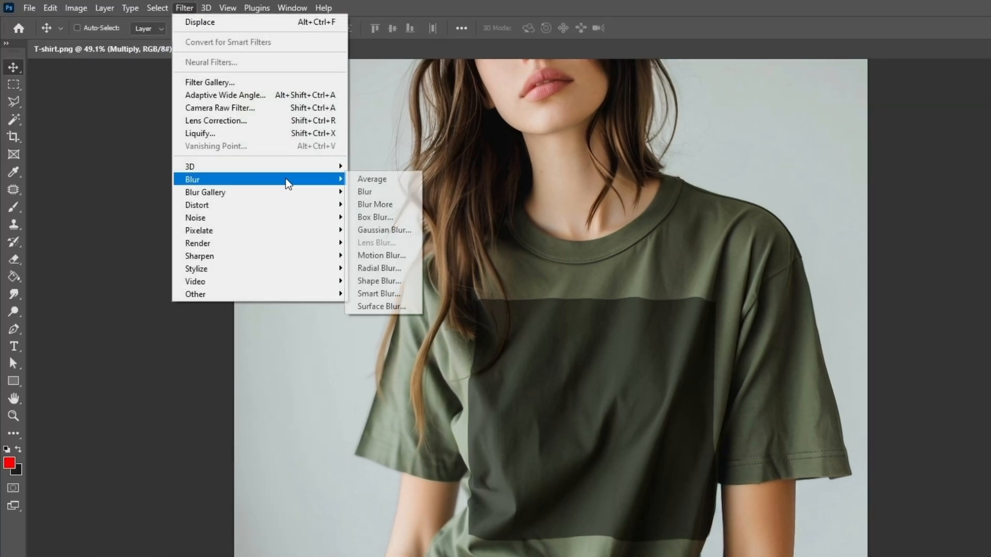
left_click(404, 231)
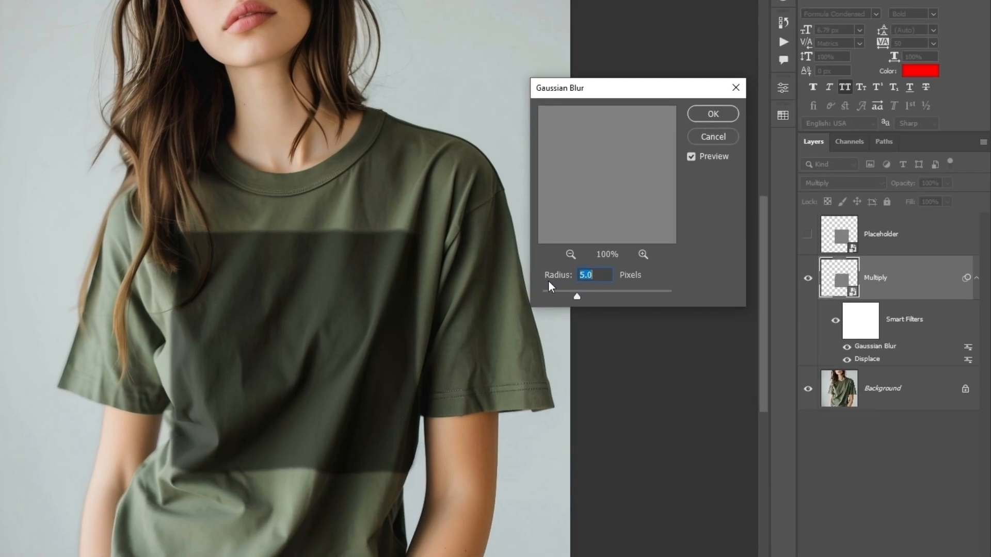
type("1")
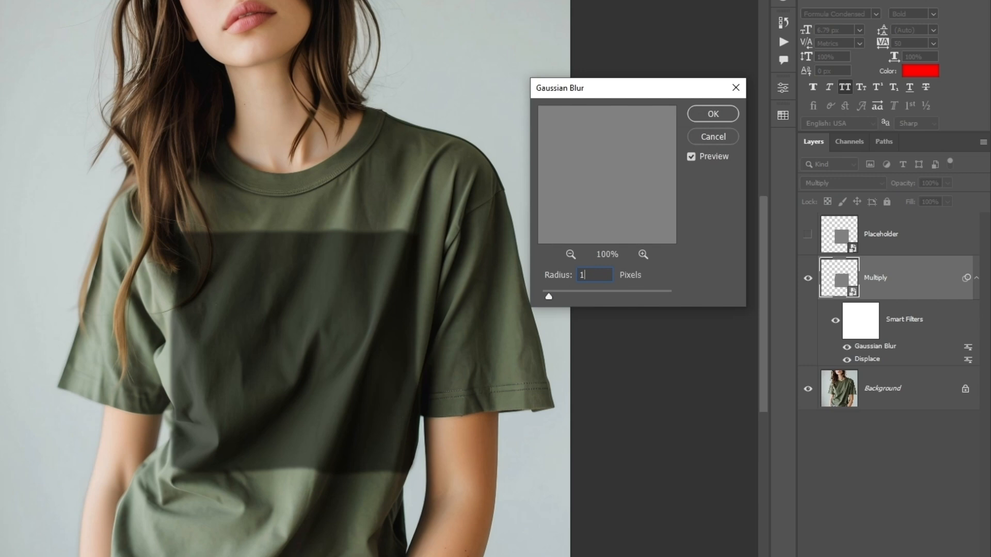
left_click(722, 119)
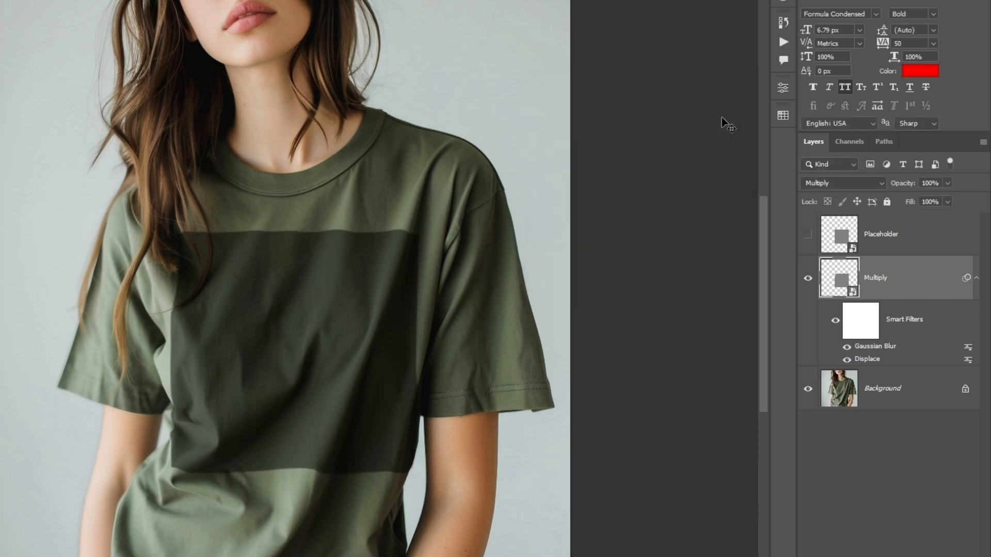
In the Multiply layer's blending options, split the Underlying Layer white slider to 86 / 255
double_click(930, 281)
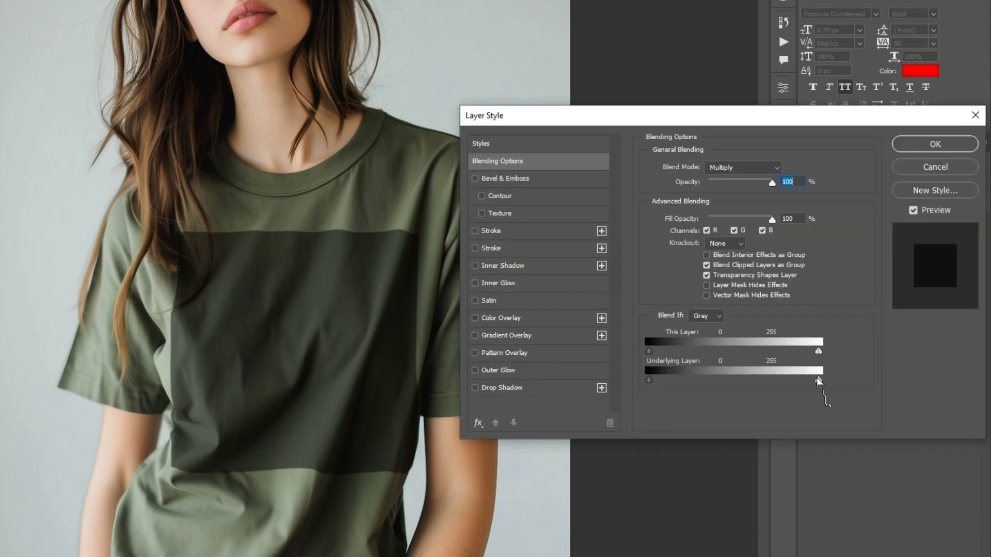
mouse_move(819, 380)
left_mouse_down()
mouse_move(716, 371)
mouse_move(831, 386)
left_mouse_up()
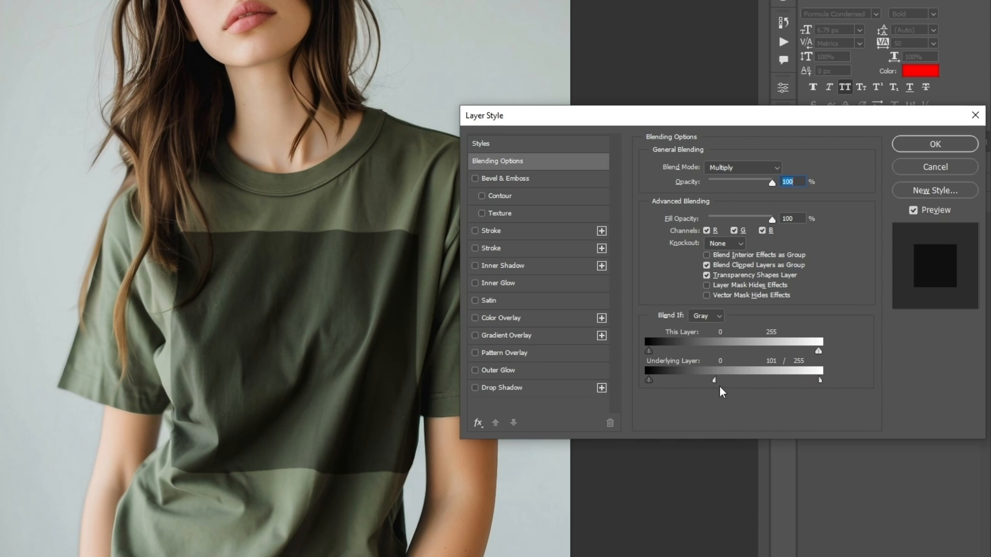
left_click_drag(715, 380, 703, 379)
left_click(917, 147)
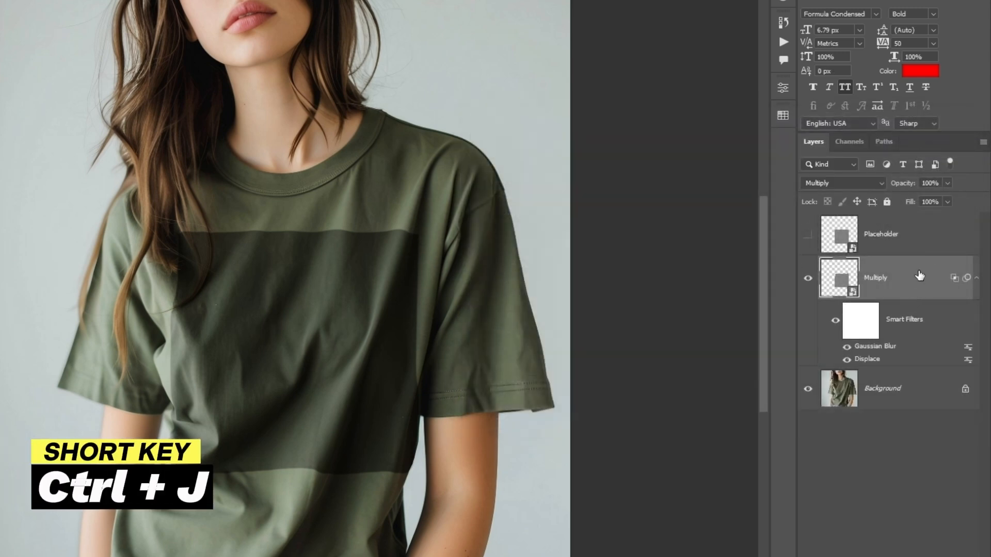
Duplicate the Multiply layer and change the copy's Underlying Layer blending to an unsplit white of 255 and a split black of 0 / 255
key("ctrl+j")
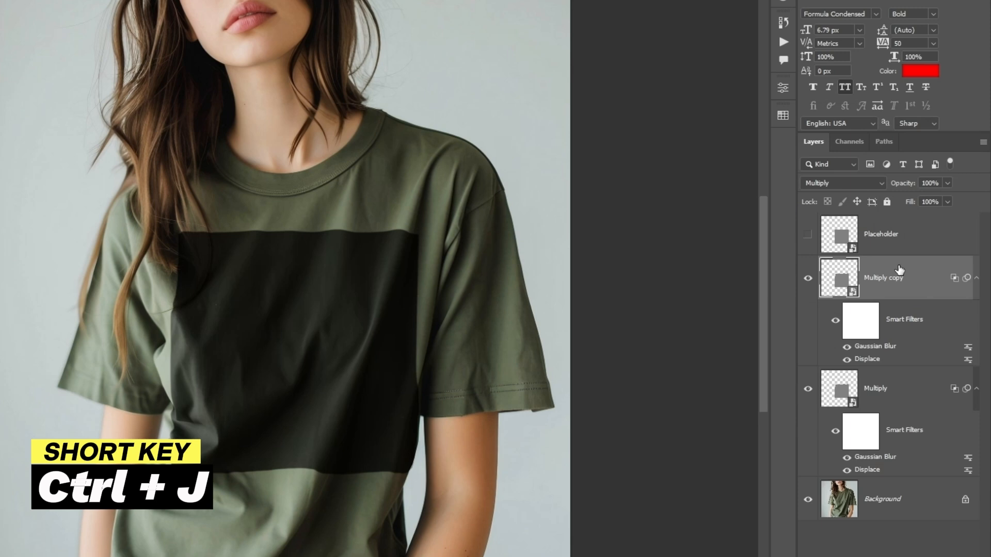
double_click(898, 269)
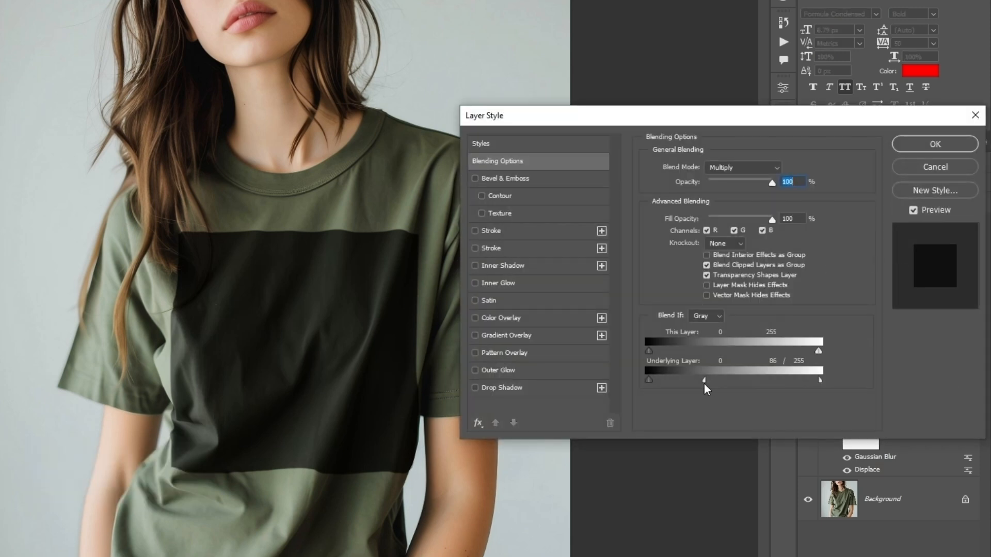
left_click_drag(705, 382, 813, 380)
key("alt")
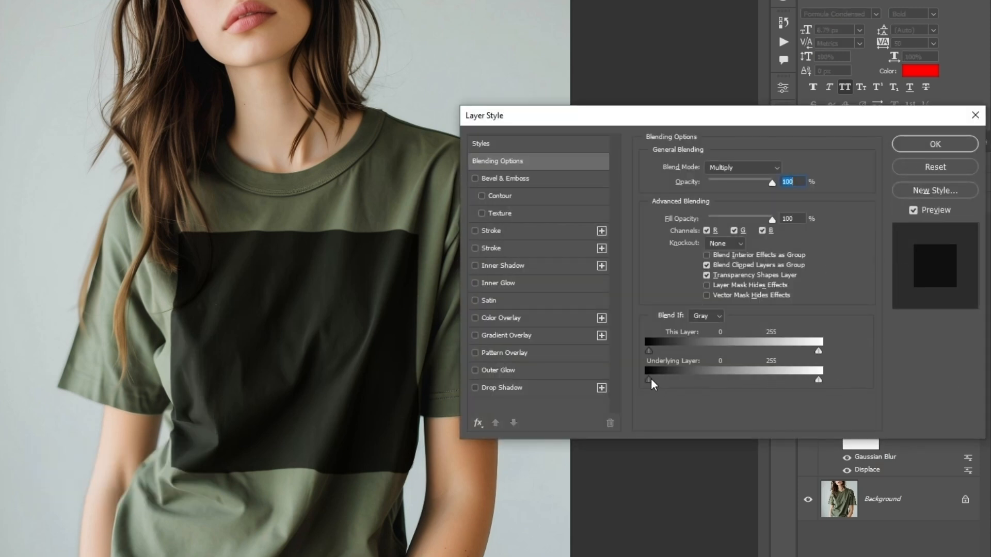
left_click_drag(651, 381, 844, 380)
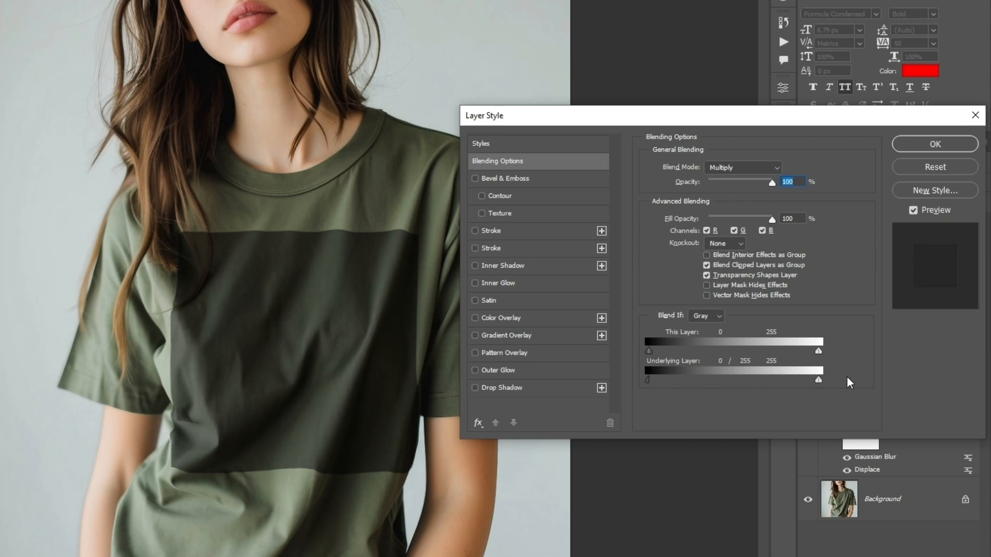
left_click(924, 145)
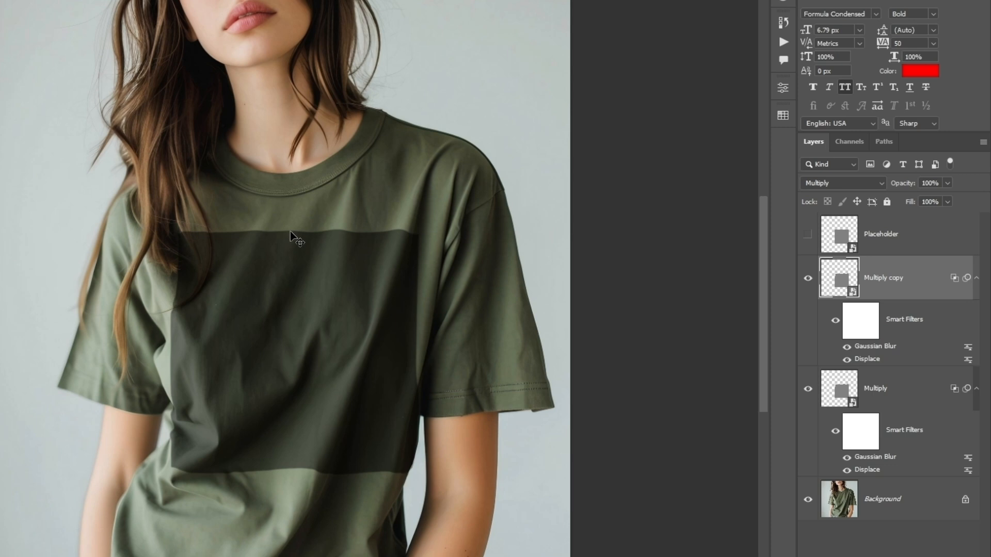
Lower the opacity of the Multiply copy layer to 15%
left_click(947, 183)
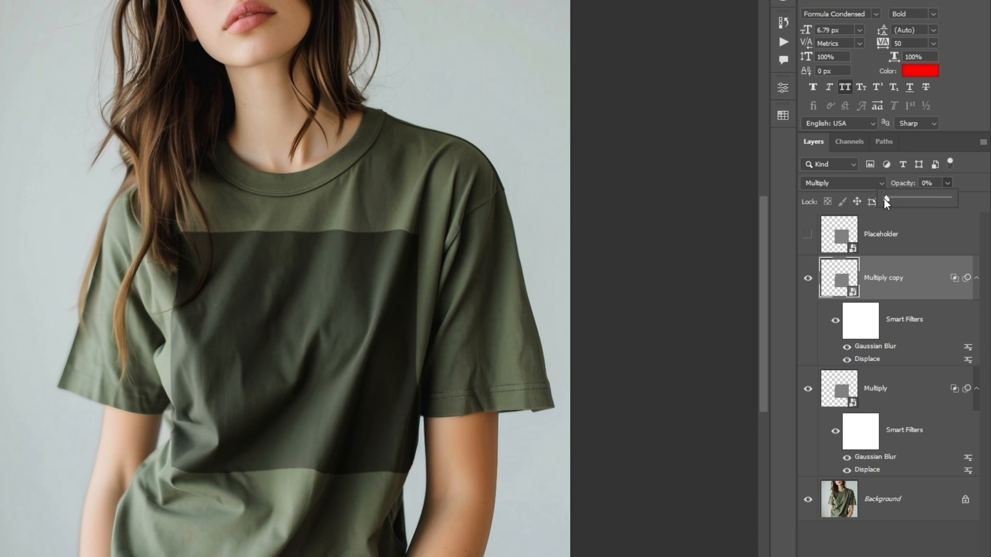
left_click_drag(883, 197, 896, 203)
left_click(905, 282)
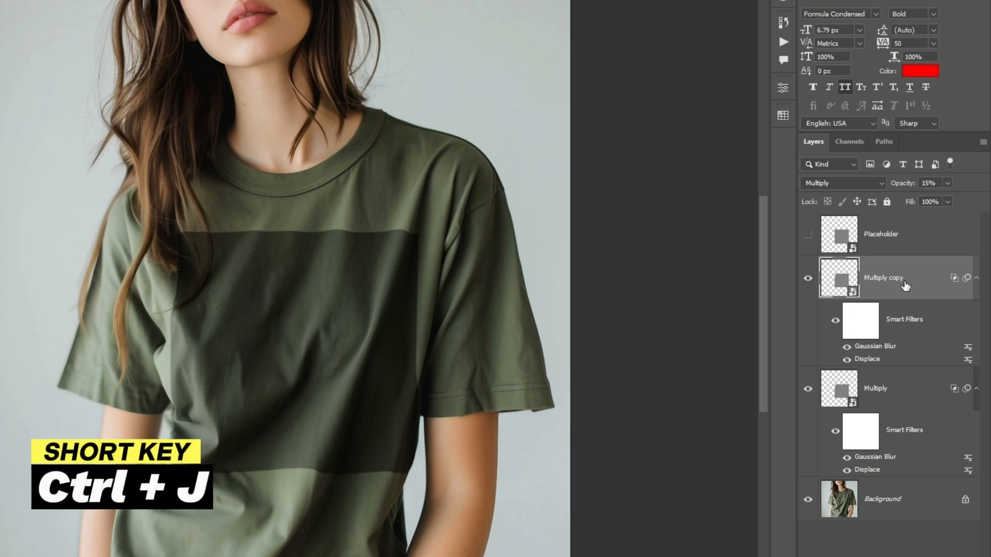
Duplicate the Multiply copy layer and clear the layer style of the new duplicate
key("ctrl+j")
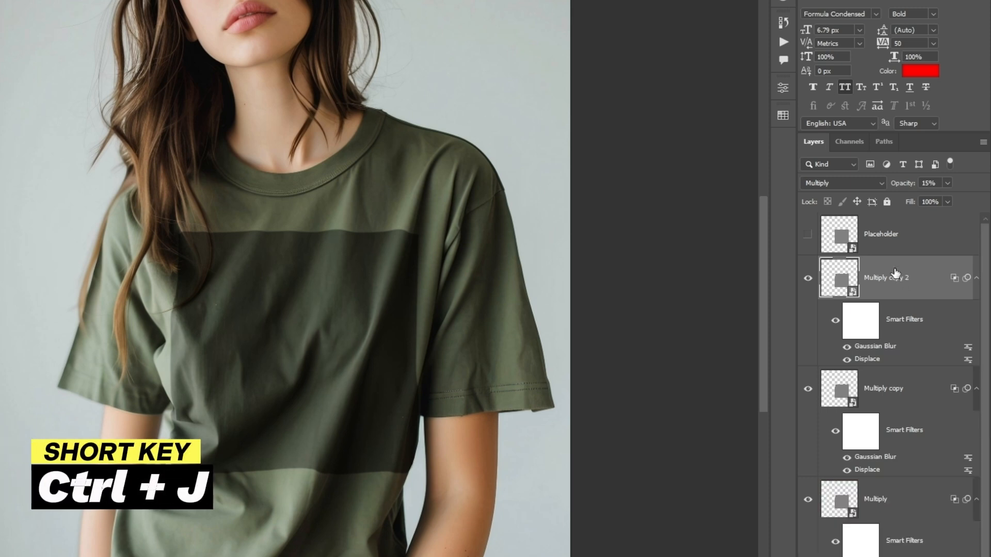
right_click(891, 278)
left_click(790, 421)
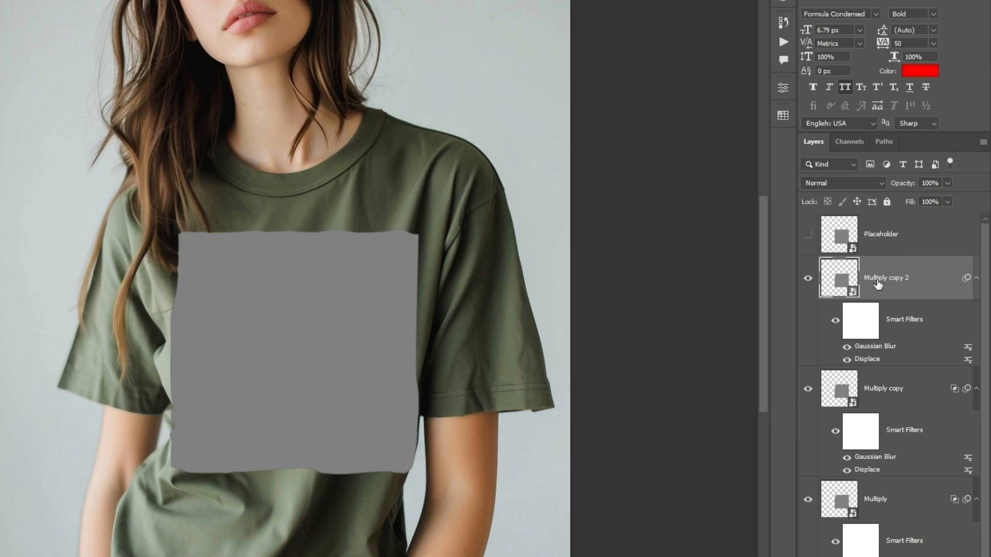
Rename the new duplicate layer as screen and set its blend mode to Screen
type("screen")
key("Return")
left_click(838, 184)
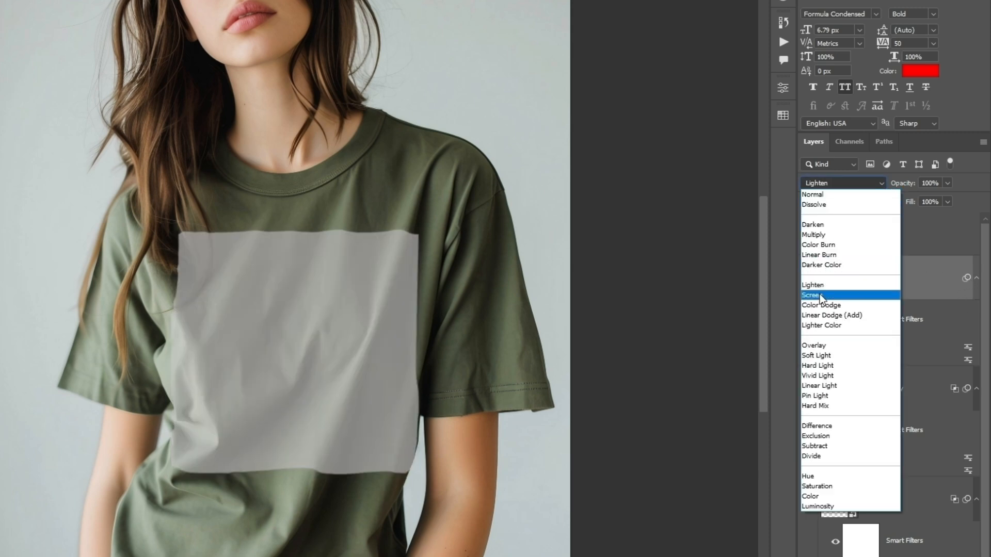
left_click(820, 296)
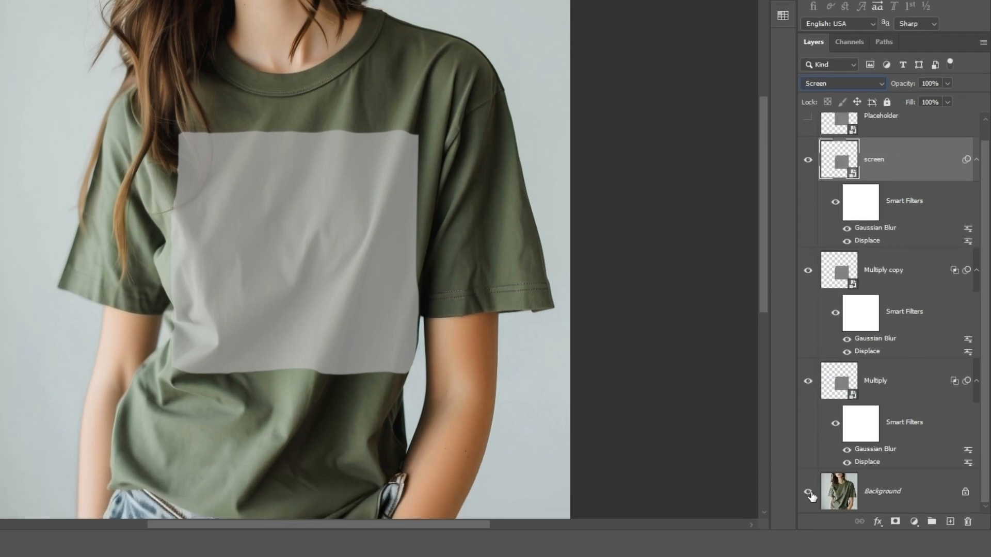
Show only the Background layer and load its RGB channel as a selection
left_click(809, 492, "alt")
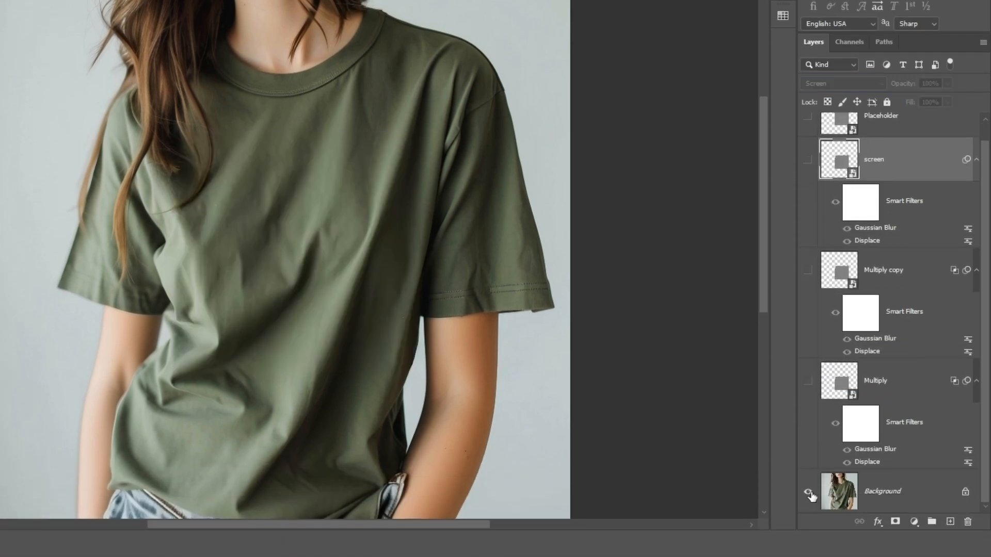
left_click(893, 491)
left_click(846, 44)
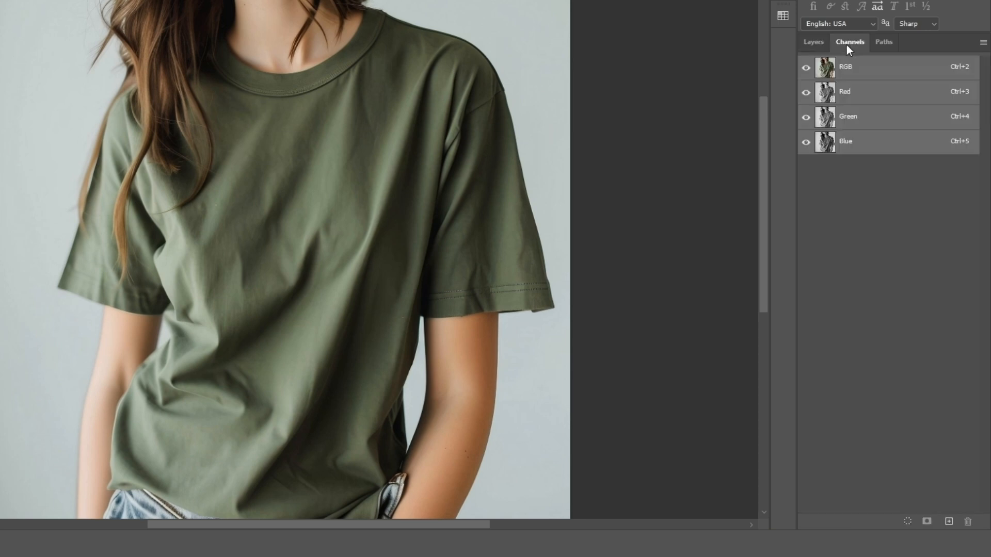
left_click(827, 73, "ctrl")
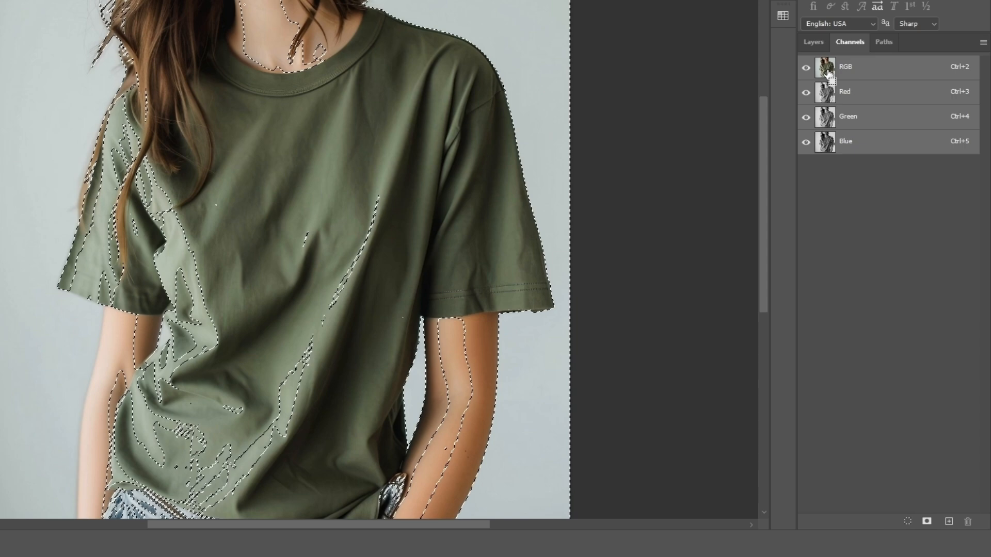
left_click(817, 42)
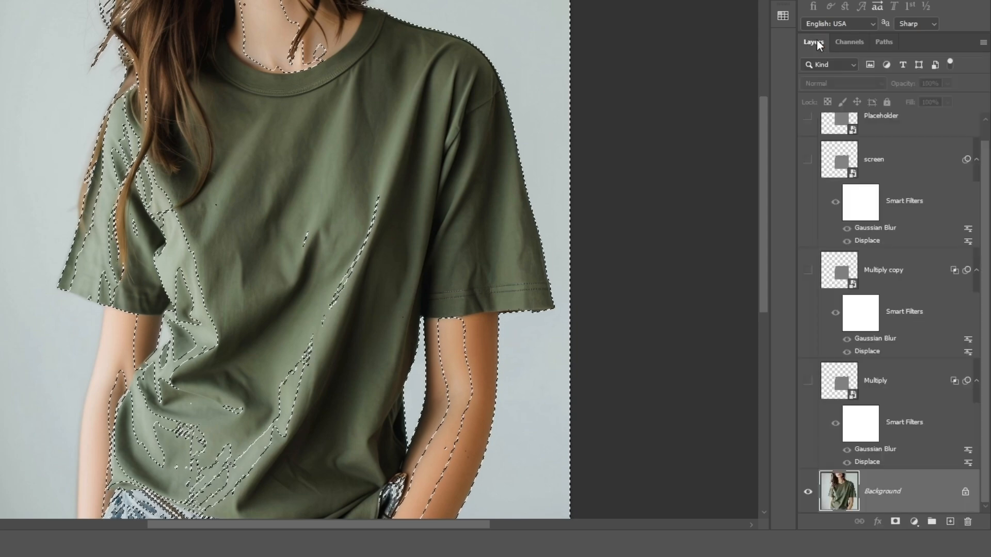
Add a layer mask to the screen layer from the selection and make the screen and both Multiply layers visible again
left_click(913, 159)
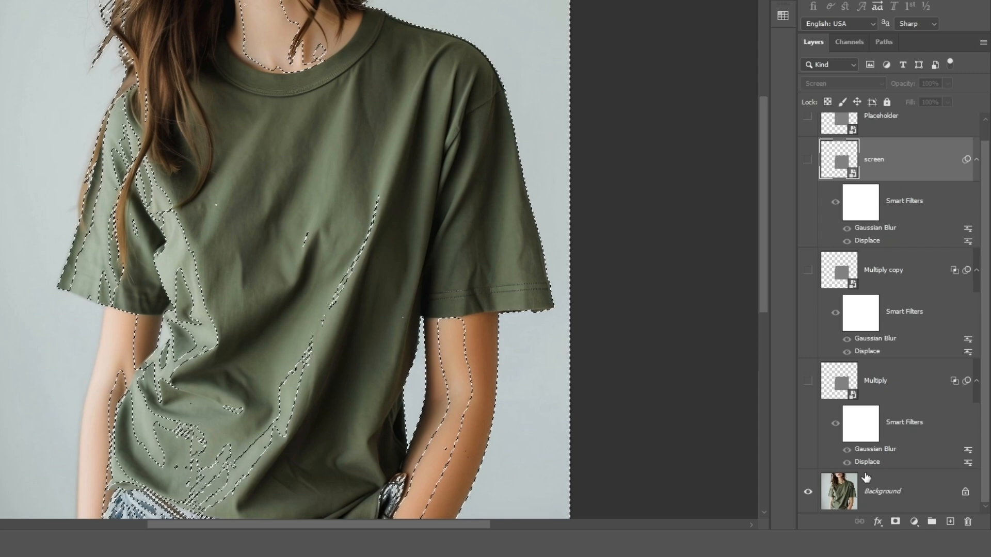
left_click(895, 522)
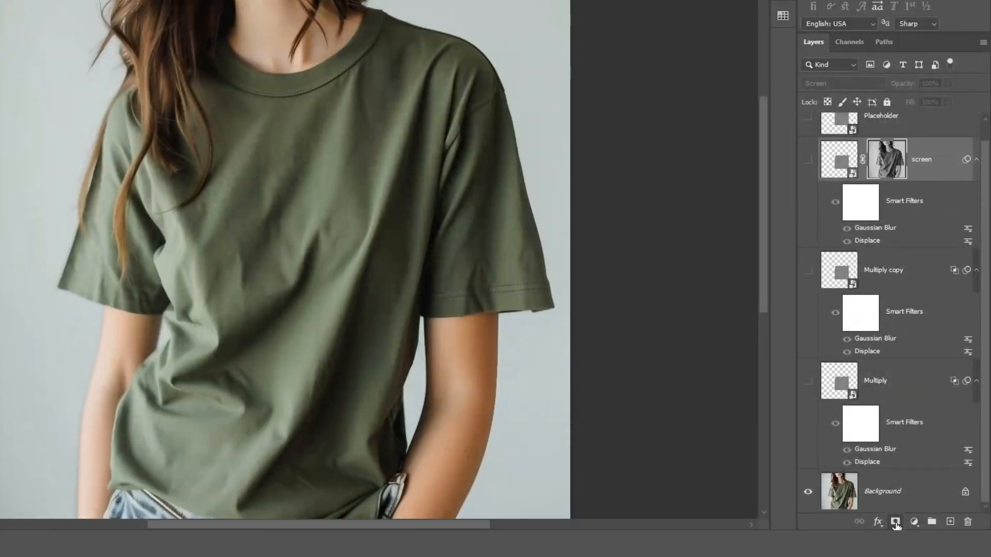
left_click(808, 159)
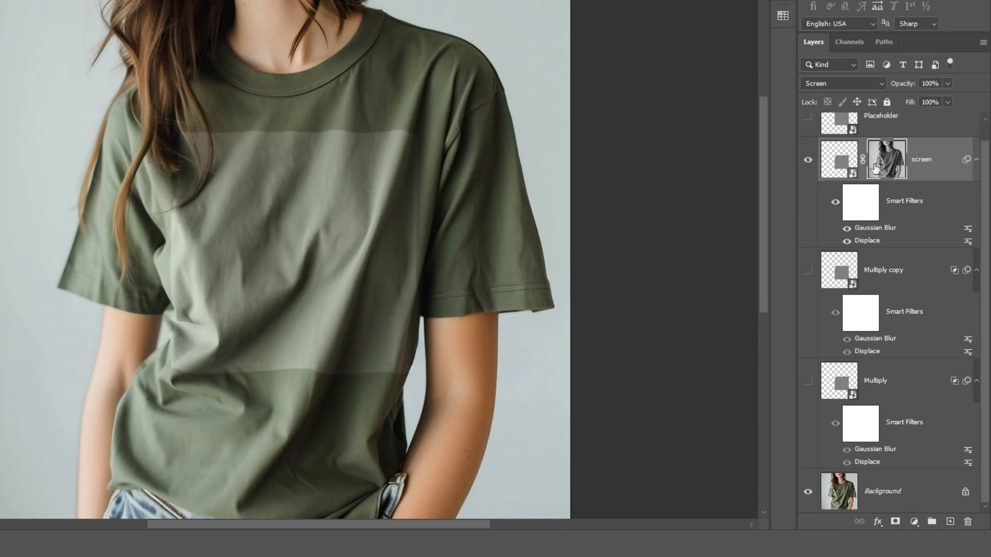
left_click(808, 269)
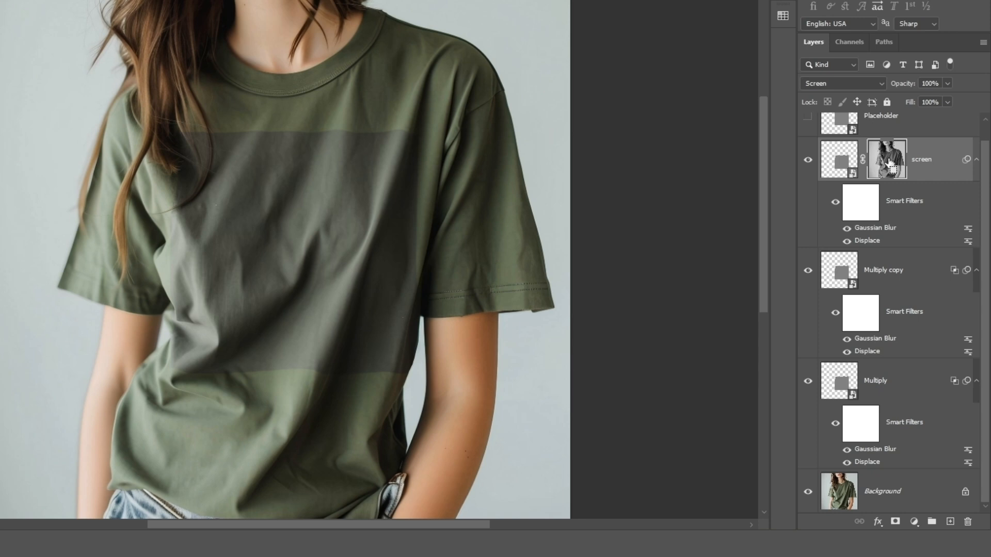
Brighten the screen layer's mask with Curves by pulling the white point inward and placing a midtone point at input 109, output 166
key("ctrl+m")
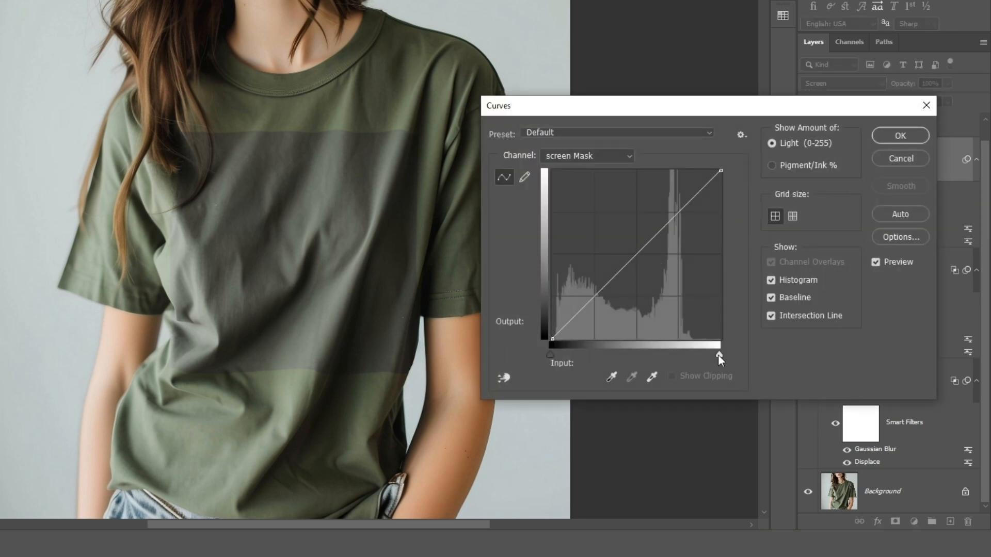
left_click_drag(718, 356, 683, 355)
left_click_drag(636, 229, 626, 229)
left_click(879, 137)
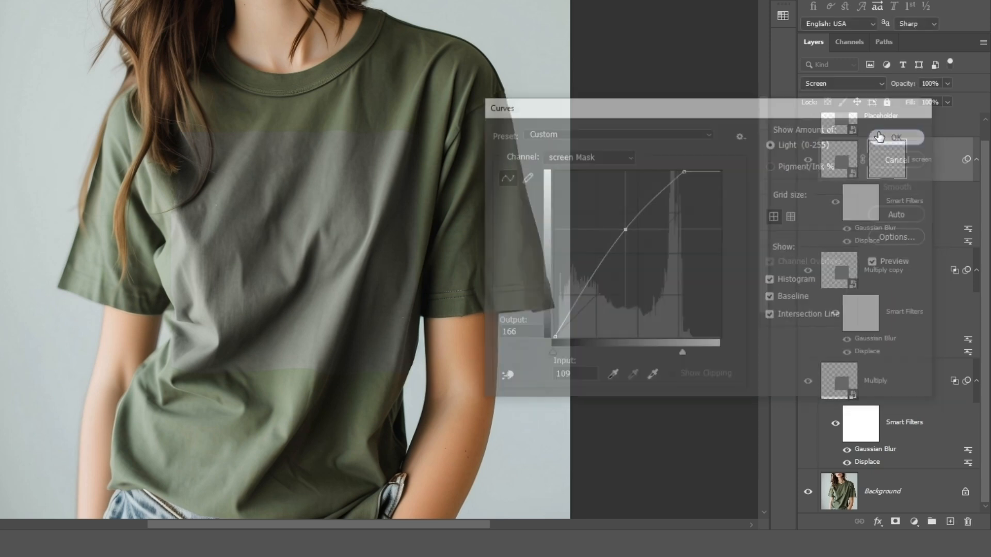
Collapse the smart filter lists and group the screen, Multiply copy and Multiply layers
left_click(975, 160)
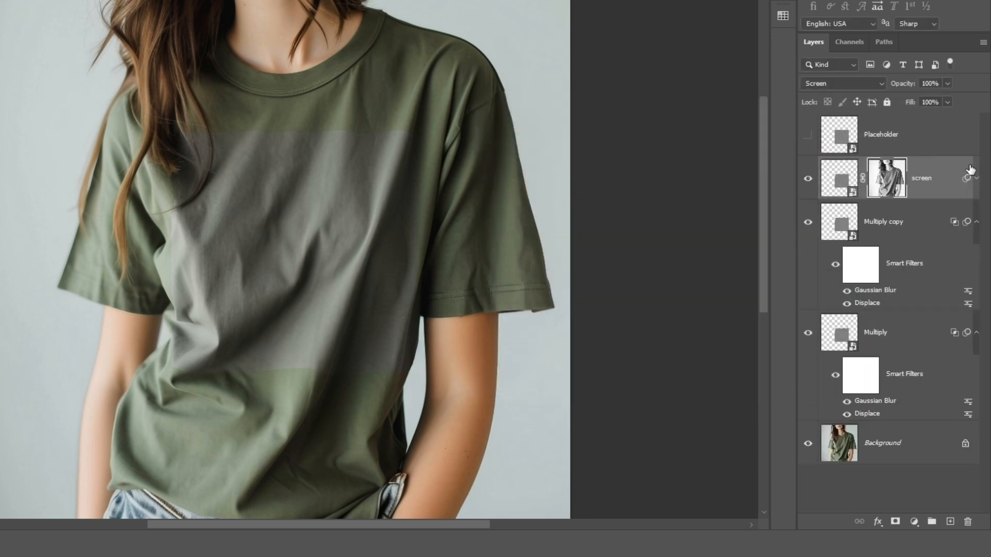
left_click(977, 223)
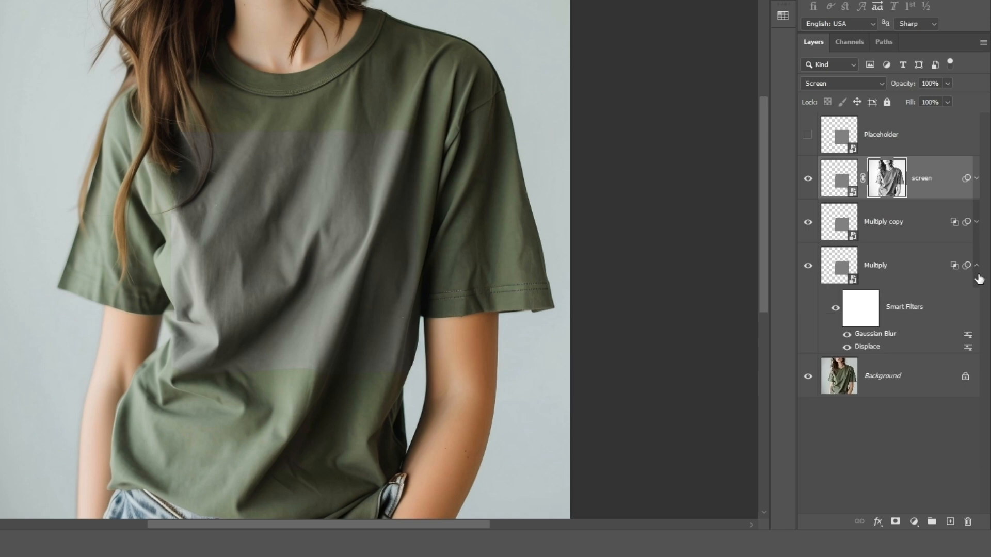
left_click(976, 266)
left_click(914, 266, "shift")
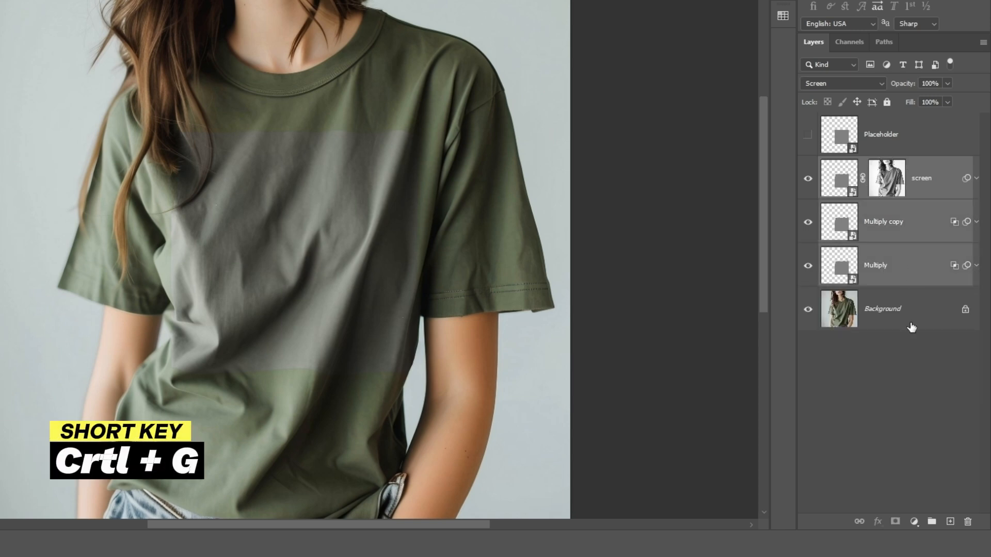
left_click(933, 522)
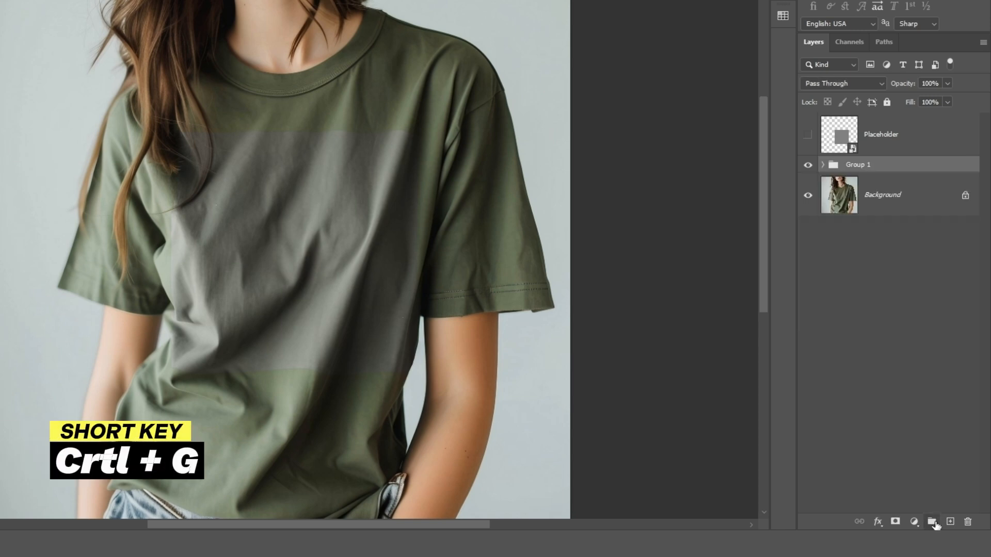
Rename the new group as Adjustment
double_click(859, 165)
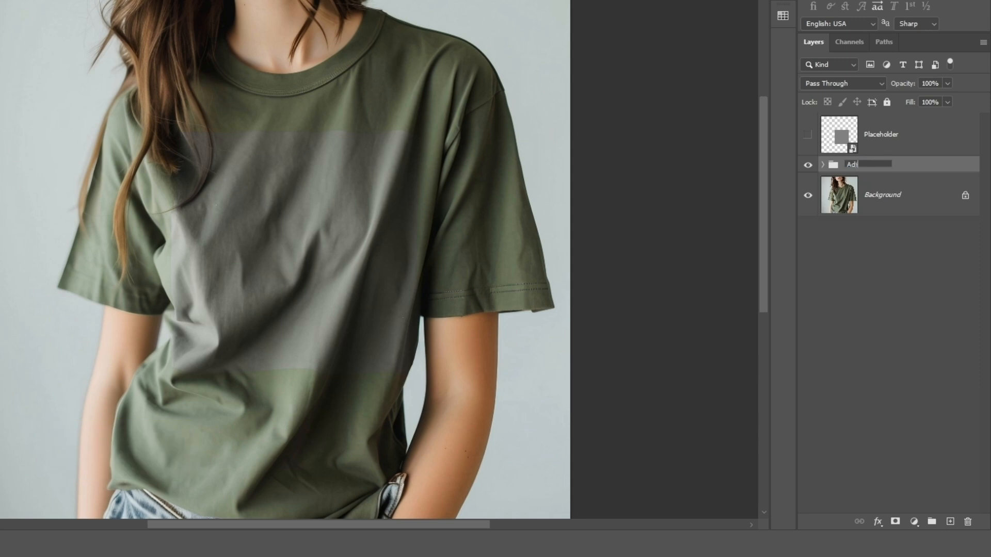
key("Return")
Make the top Placeholder layer visible and set its Fill to 0%
left_click(883, 149)
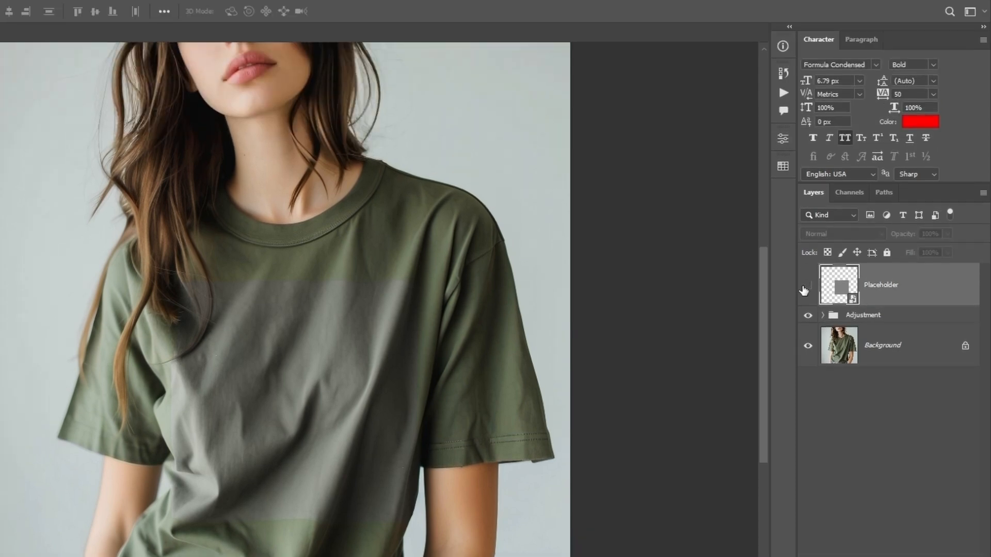
left_click(806, 135)
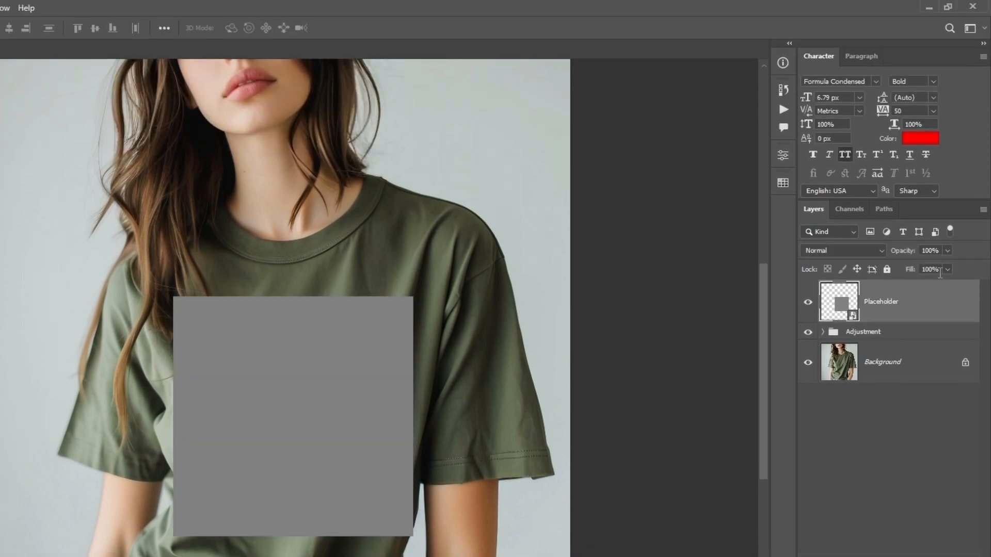
left_click(948, 269)
left_click_drag(949, 282, 883, 286)
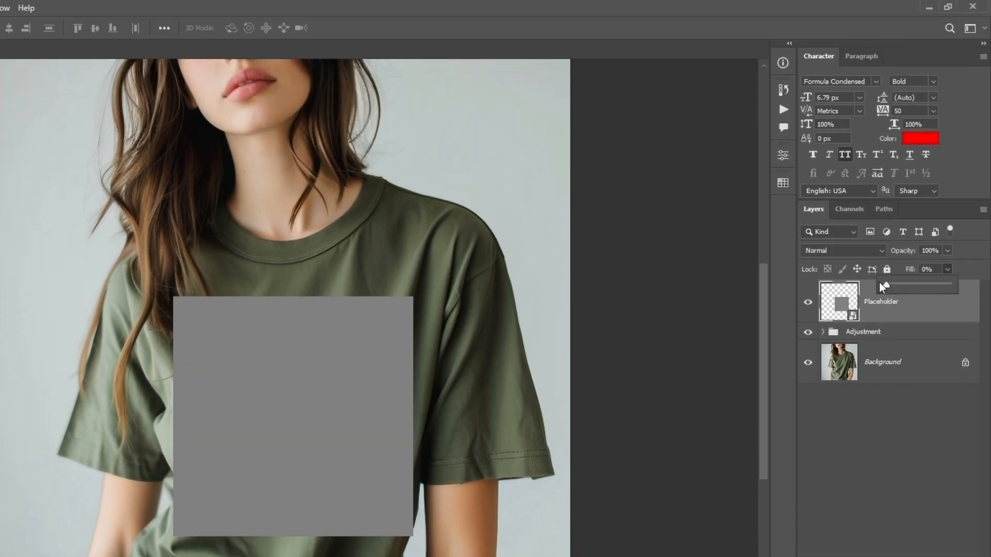
left_click(852, 314)
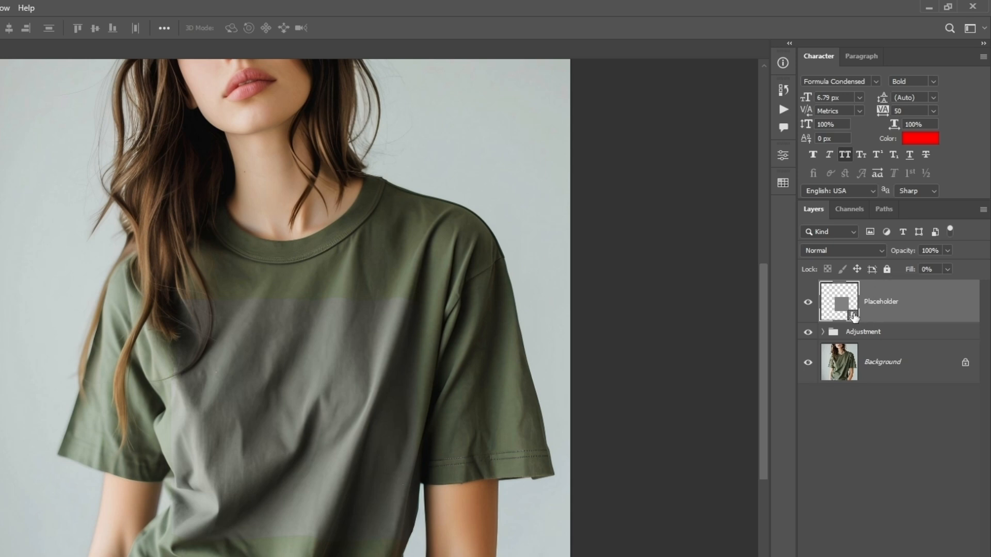
Open the Placeholder smart object's contents and place the 01 artwork from the T-Shirt-Mockup-Tutorial folder into it
double_click(853, 315)
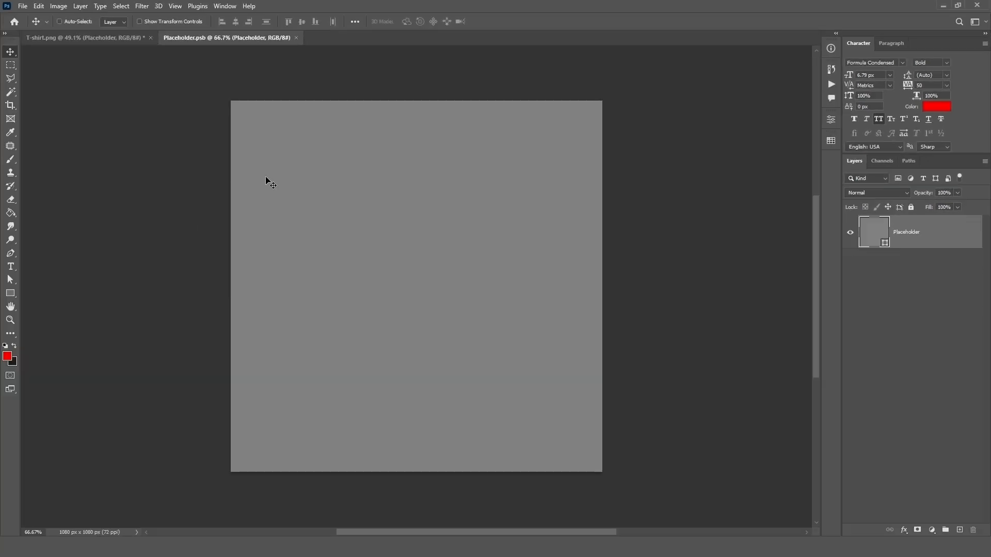
key("alt+Tab")
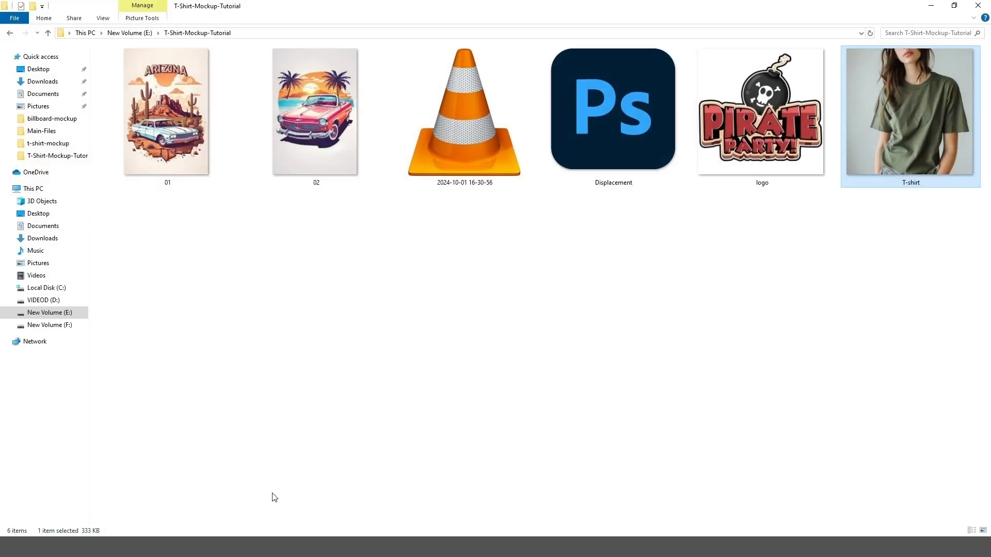
left_click_drag(184, 103, 416, 332)
key("Return")
Enlarge the placed 01 artwork with Free Transform until it extends past the upper and lower canvas edges
key("ctrl+t")
left_click_drag(416, 102, 418, 74)
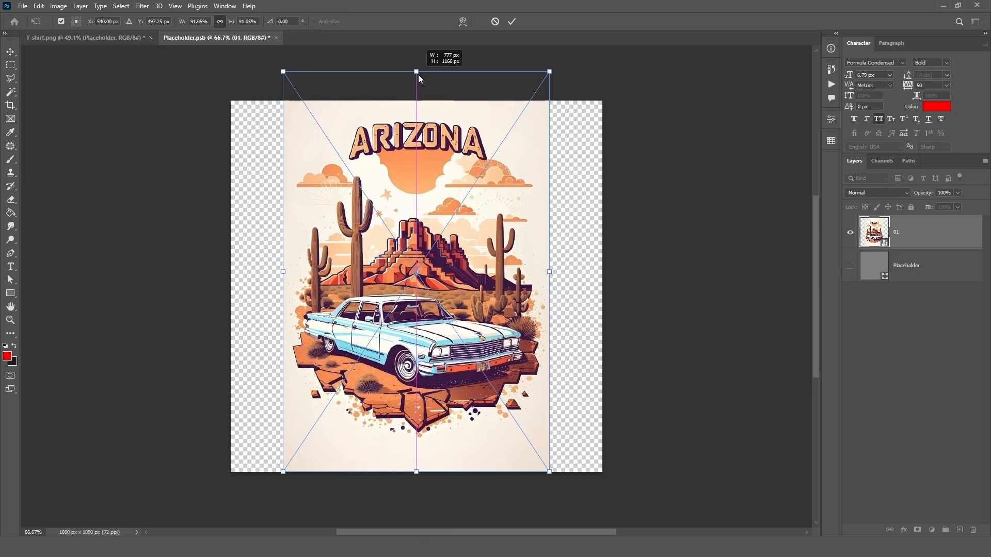
left_click_drag(416, 471, 420, 511)
left_click_drag(415, 71, 416, 55)
left_click(512, 21)
Save the smart object's contents and return to the T-shirt document for a closer view of the print
key("ctrl+s")
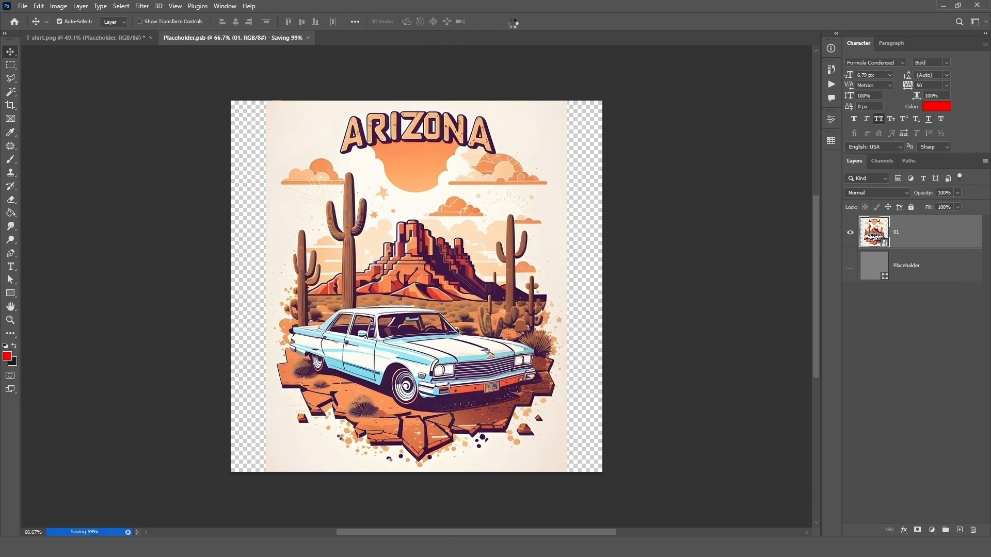
left_click(110, 39)
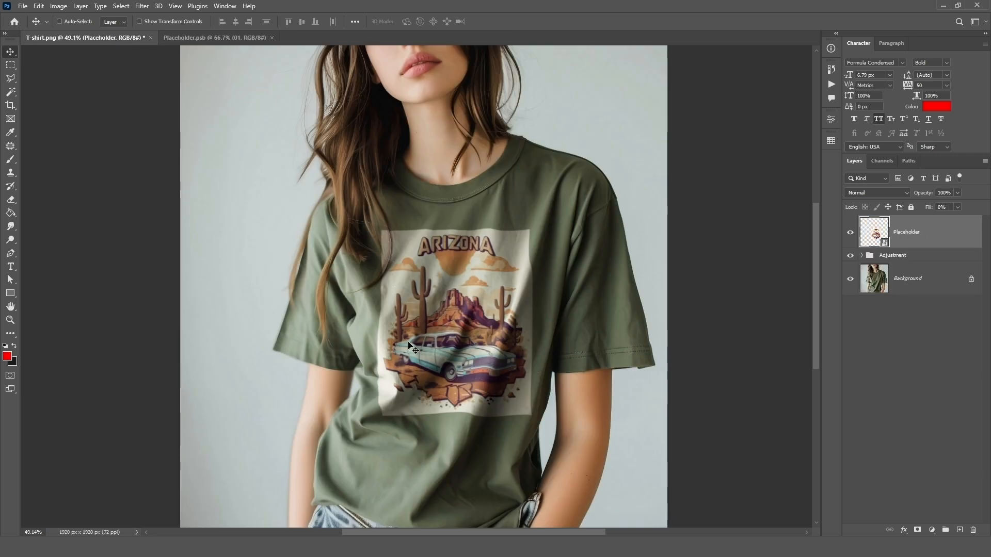
key("z")
left_click_drag(449, 345, 463, 387)
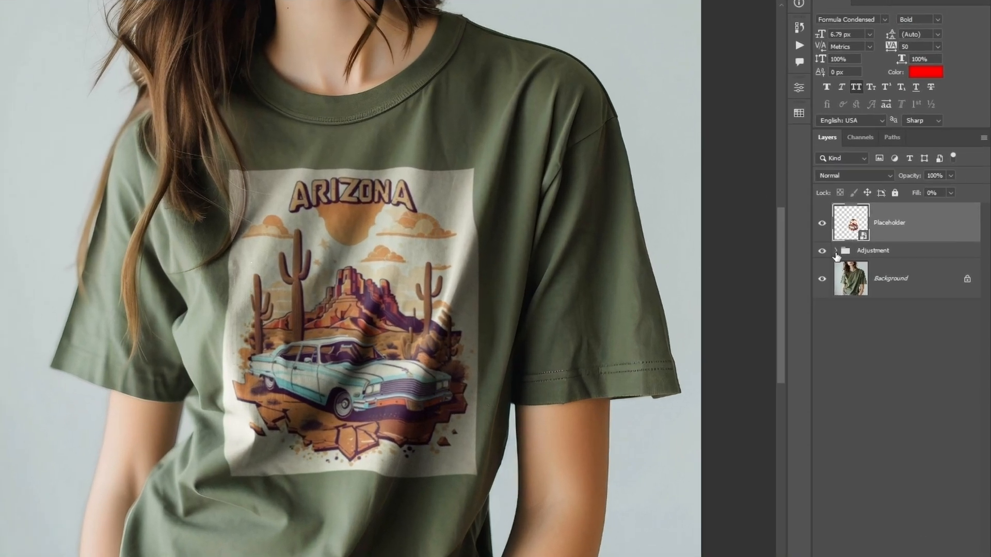
Expand the Adjustment group and brighten the screen layer's mask with Curves, raising a midtone point at about input 122 and nudging the black point inward
left_click(861, 255)
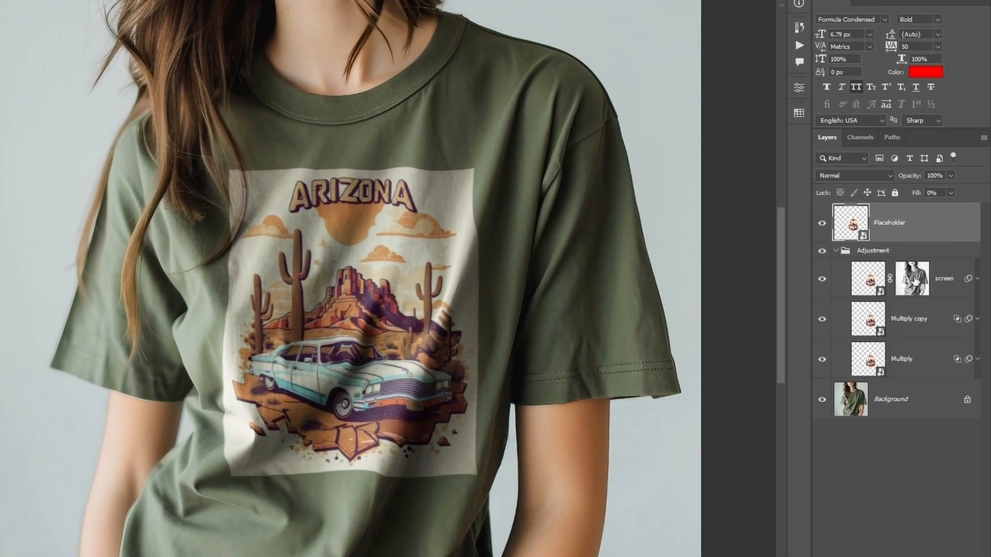
left_click(915, 281)
key("ctrl+m")
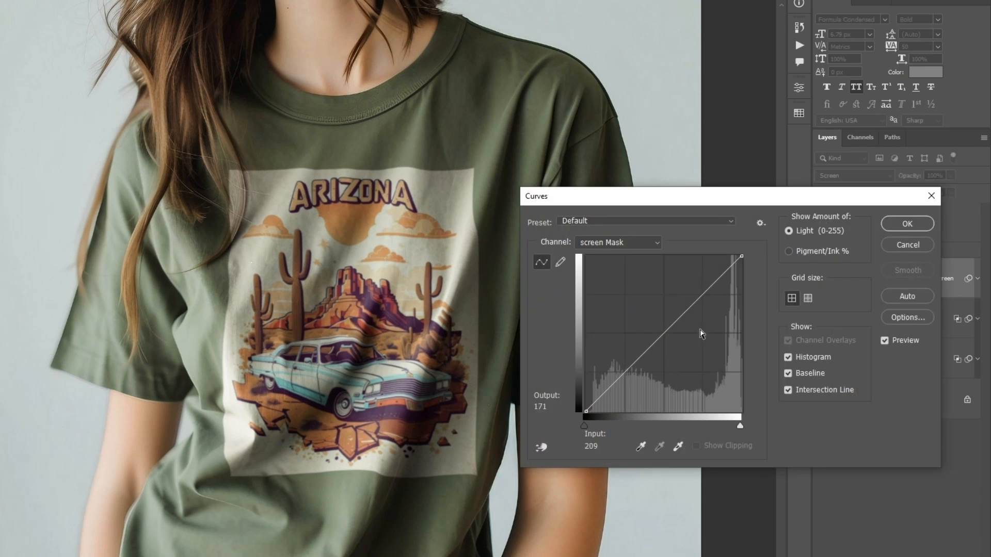
left_click_drag(663, 333, 659, 307)
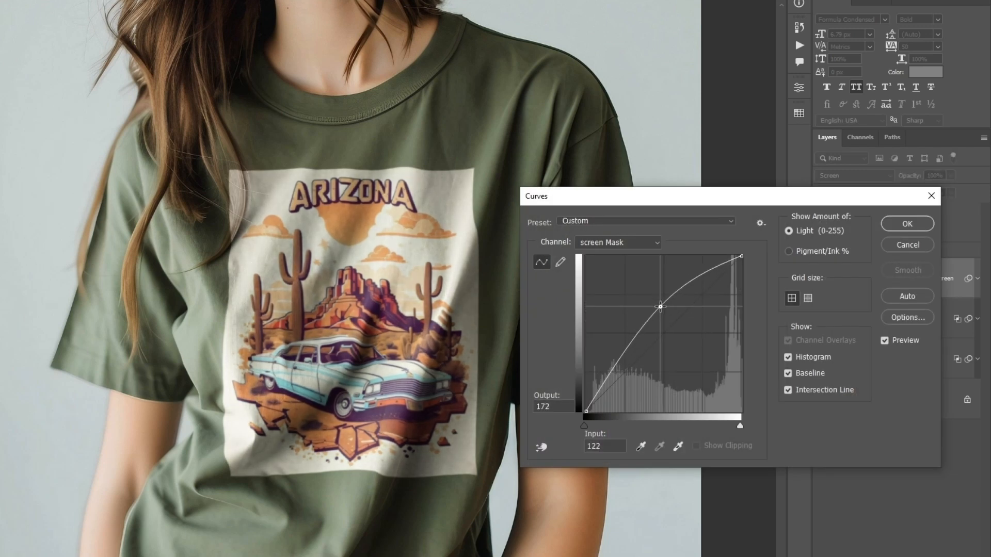
left_click_drag(588, 428, 591, 429)
left_click_drag(660, 307, 660, 302)
left_click(907, 223)
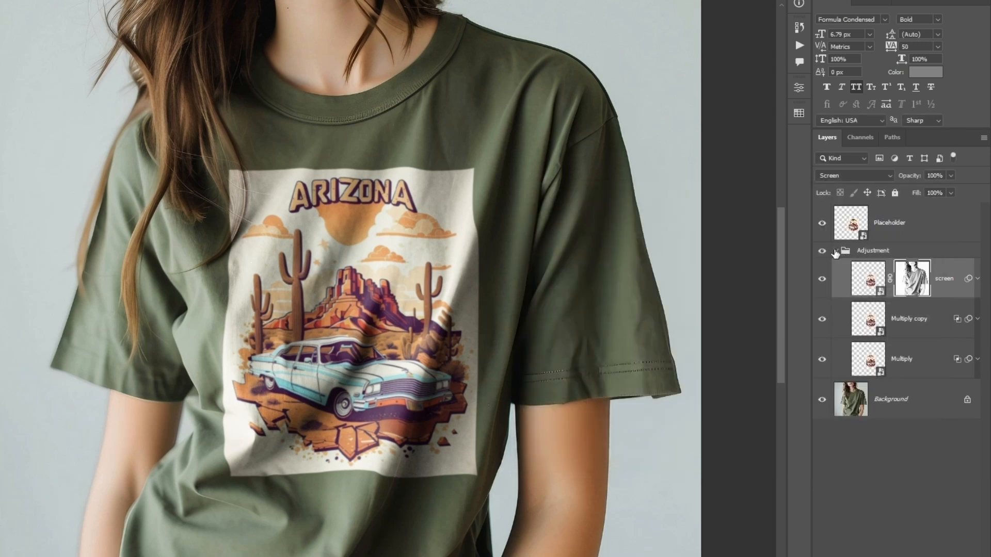
Set the Multiply copy layer's opacity to 26% and collapse the Adjustment group
left_click(914, 319)
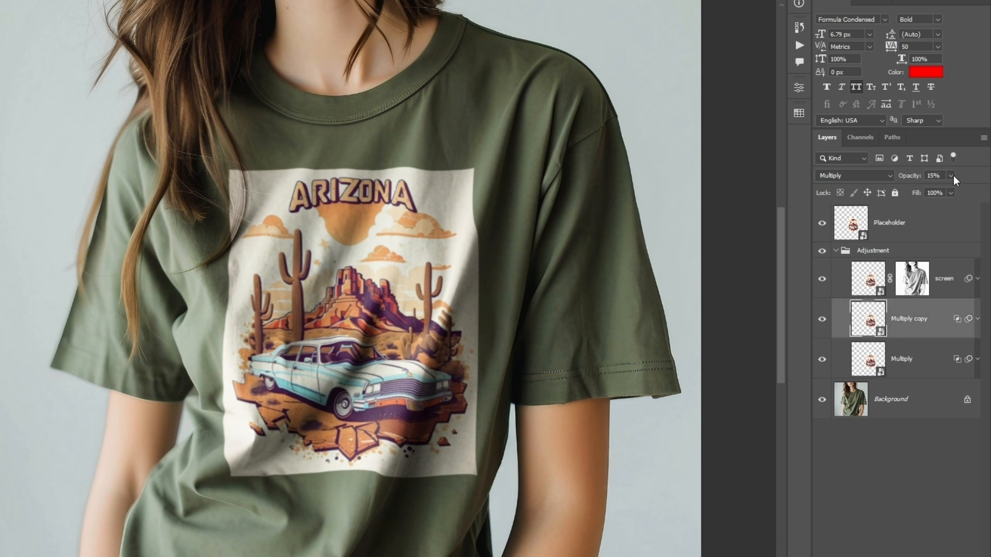
left_click(950, 175)
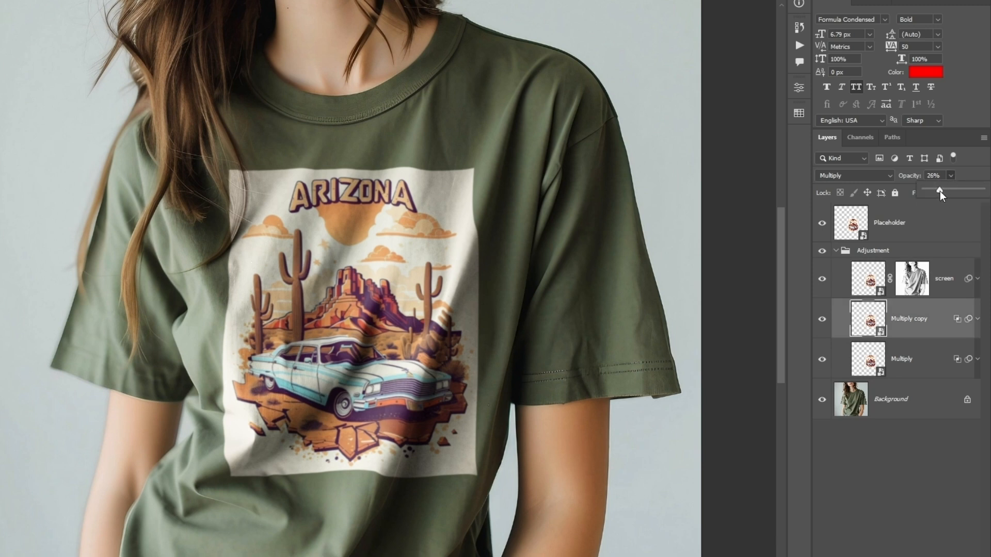
left_click(951, 175)
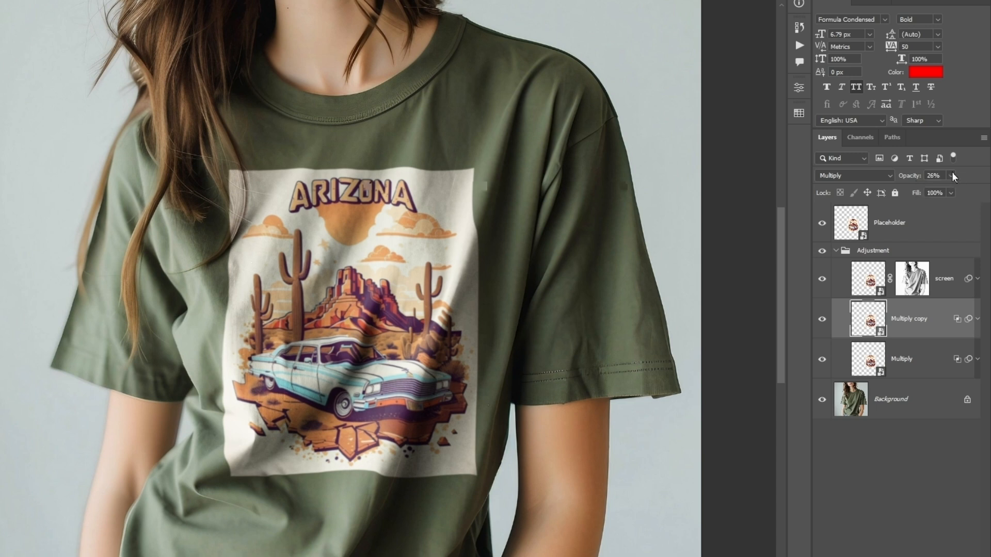
left_click(836, 251)
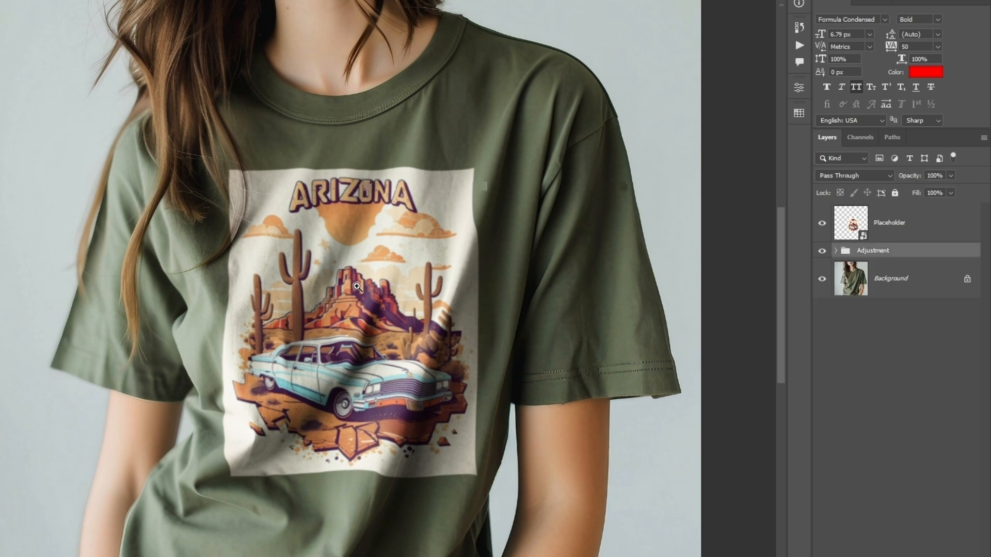
Return to the Placeholder.psb contents and place the 02 artwork from the tutorial folder above the 01 layer
left_click_drag(387, 279, 374, 266)
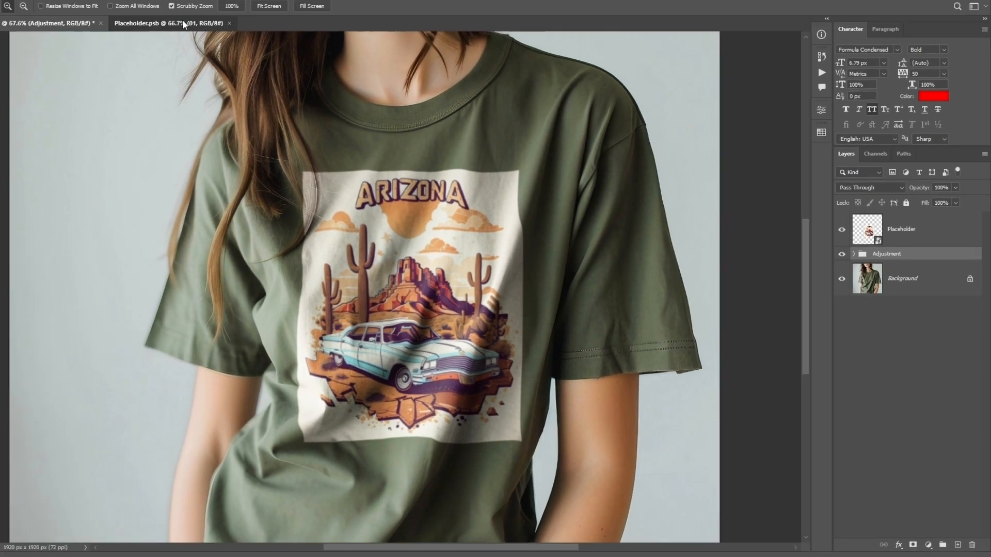
double_click(850, 223)
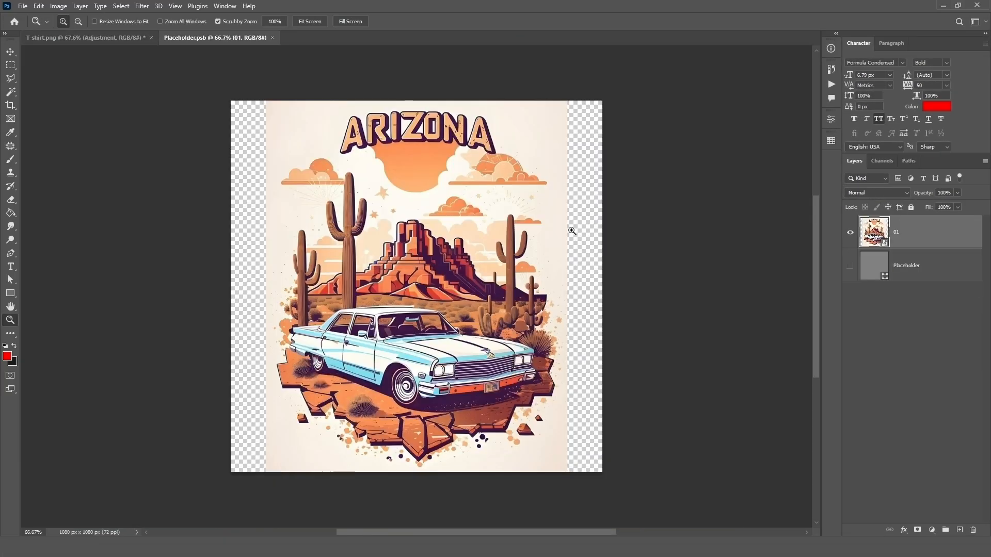
key("alt+Tab")
left_click_drag(356, 124, 417, 44)
Scale the 02 artwork to 108.54% and shift it down on the canvas, saving the contents to update the T-shirt document
left_click_drag(407, 424, 408, 449)
left_click_drag(269, 289, 265, 289)
left_click_drag(560, 290, 583, 290)
left_click_drag(432, 251, 423, 269)
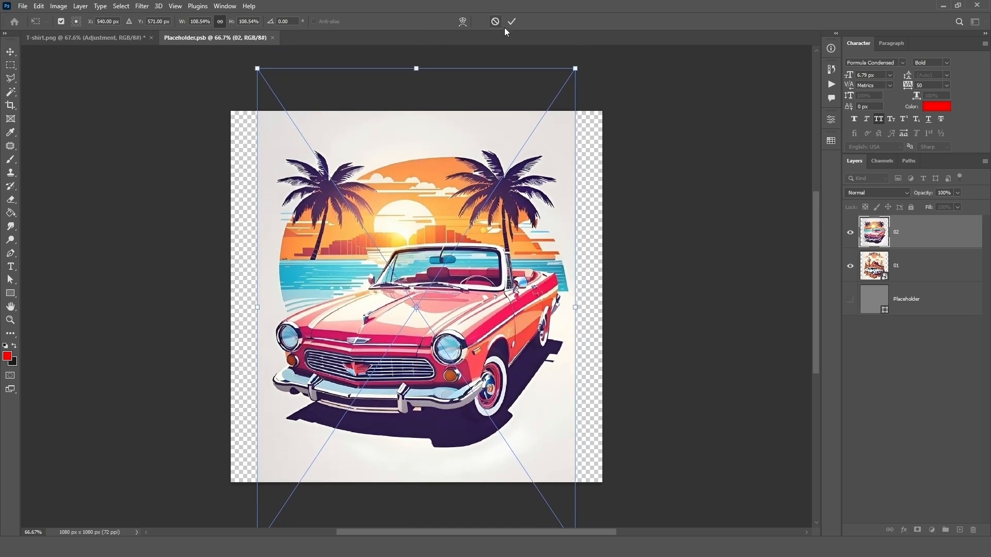
left_click(511, 23)
key("ctrl+s")
left_click(99, 37)
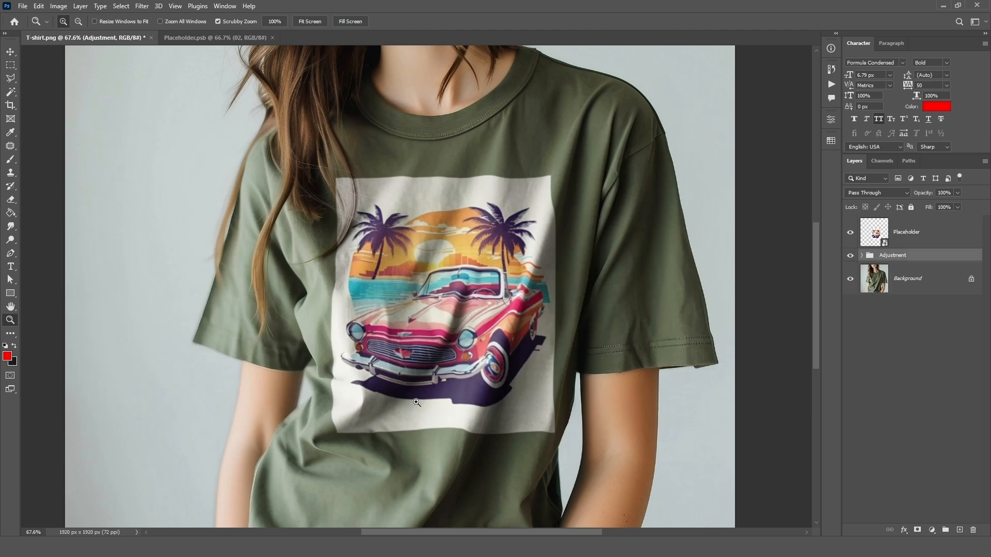
Hide the 02 and 01 artwork layers in Placeholder.psb and place the logo image from the tutorial folder
left_click(230, 39)
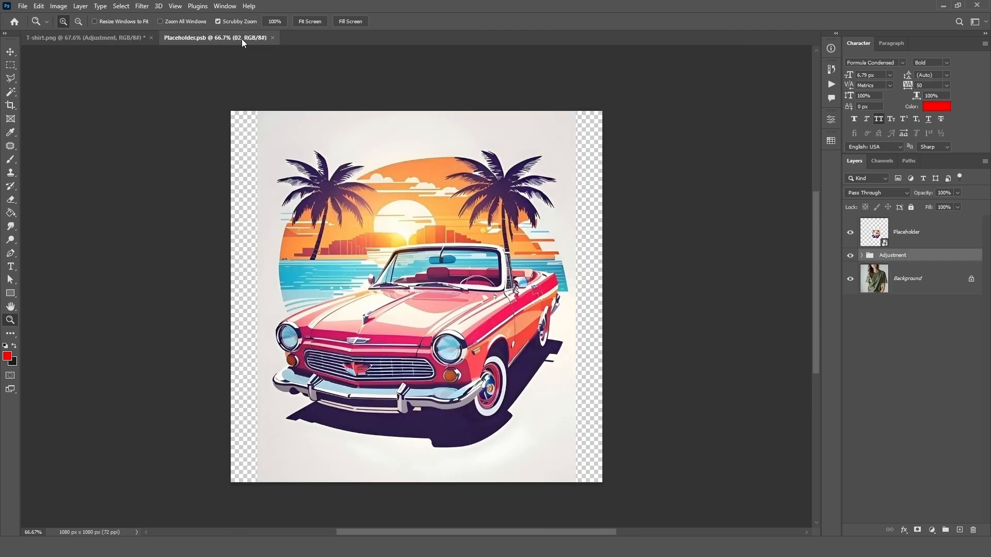
left_click_drag(850, 232, 848, 266)
key("alt+Tab")
left_click_drag(758, 125, 420, 97)
Enlarge the logo to nearly the full canvas width and center it, saving the contents to update the T-shirt document
left_click_drag(442, 157, 442, 157)
left_click_drag(417, 351, 421, 469)
left_click_drag(425, 299, 425, 313)
left_click(512, 22)
key("ctrl+s")
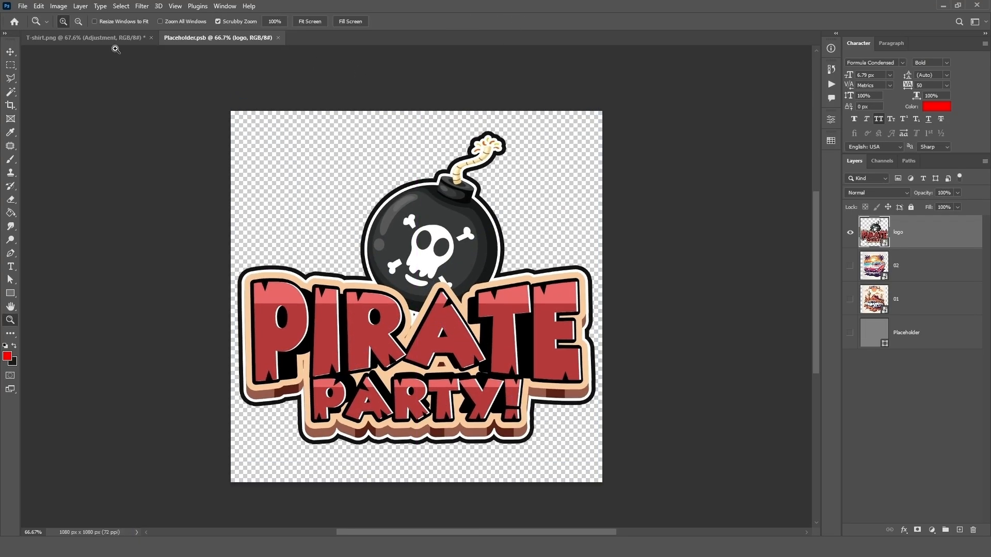
left_click(104, 38)
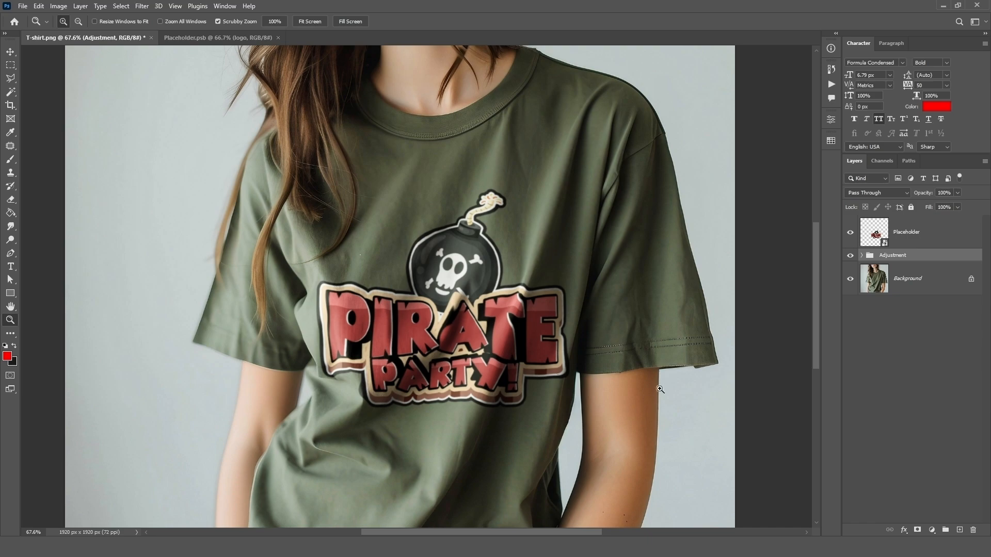